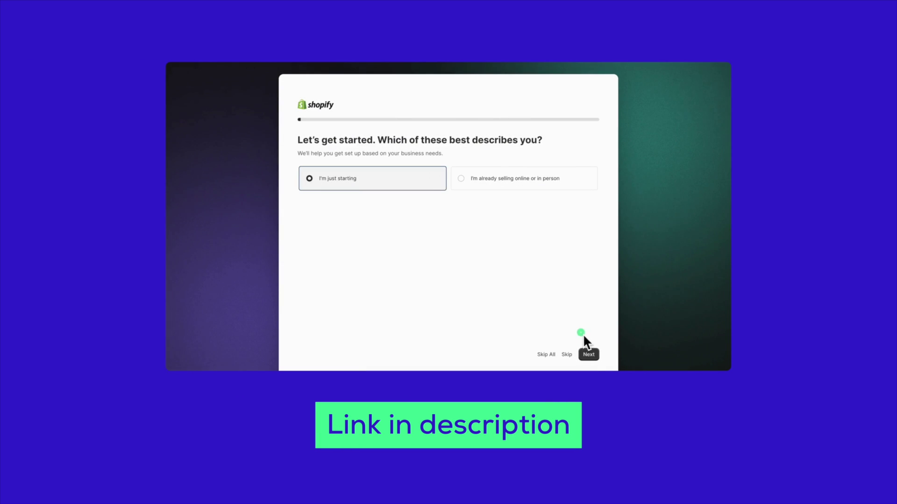
Step: Answer the setup questions: online store, self-made and dropshipping products, then finish
{"action": "left_click", "coordinate": [587, 354]}
{"action": "left_click", "coordinate": [409, 197]}
{"action": "left_click", "coordinate": [588, 351]}
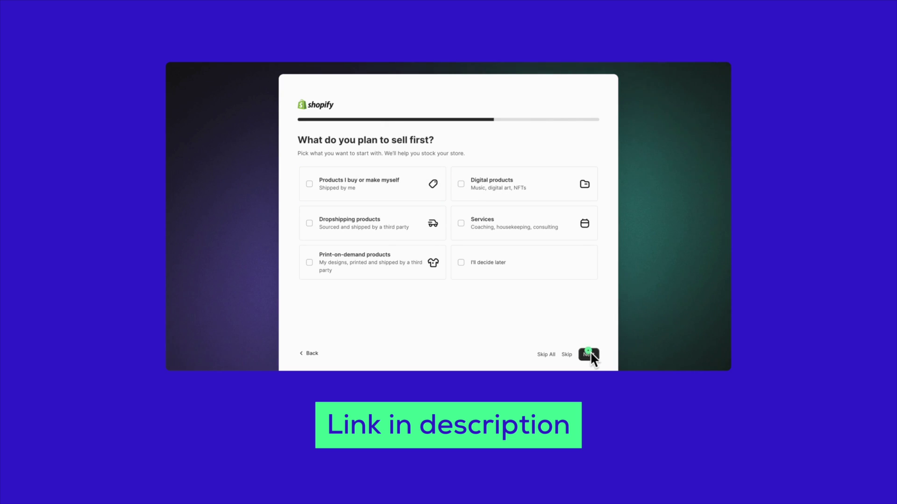
{"action": "left_click", "coordinate": [403, 191]}
{"action": "left_click", "coordinate": [374, 224]}
{"action": "left_click", "coordinate": [588, 355]}
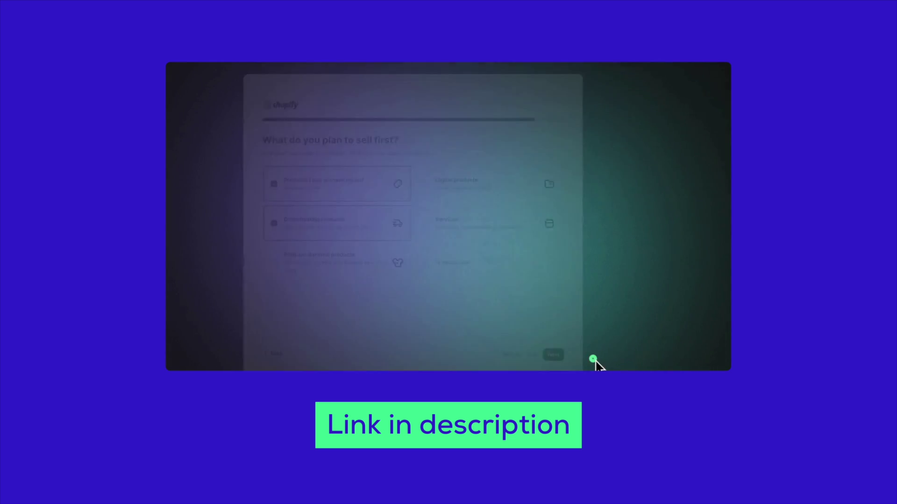
{"action": "left_click", "coordinate": [522, 278]}
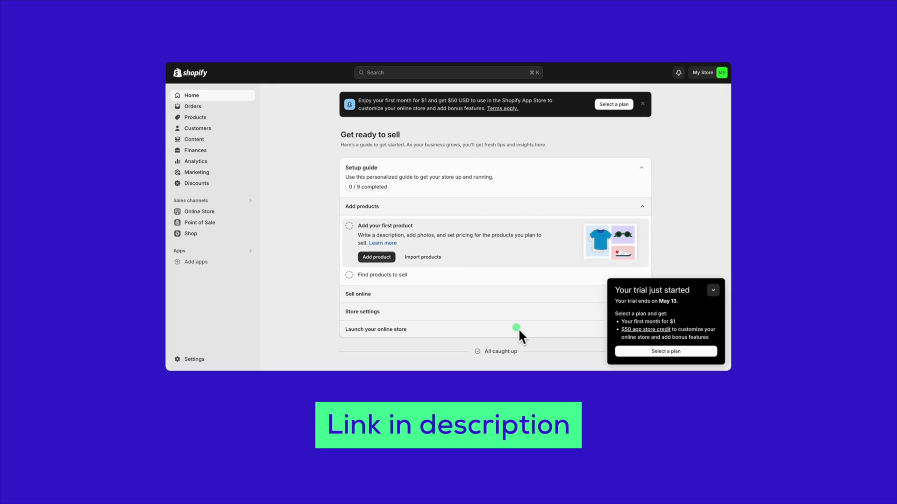
Step: Dismiss the trial notice, then skim the review-apps article and its table of contents
{"action": "left_click", "coordinate": [713, 290]}
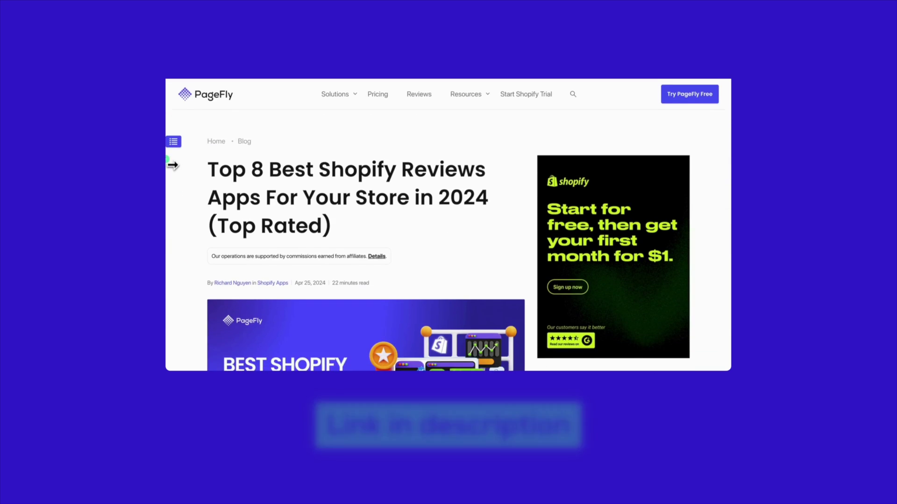
{"action": "left_click", "coordinate": [173, 128]}
{"action": "scroll", "coordinate": [217, 191], "scroll_direction": "up", "scroll_amount": 3}
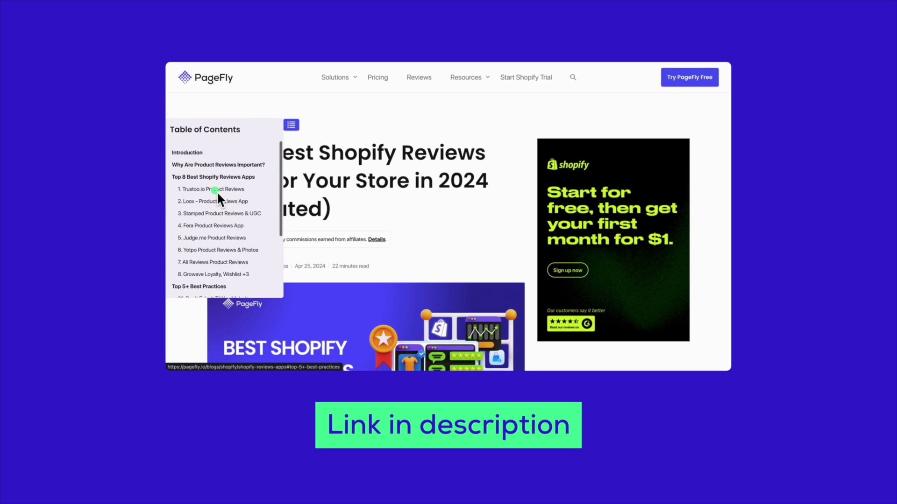
{"action": "scroll", "coordinate": [216, 191], "scroll_direction": "down", "scroll_amount": 3}
{"action": "scroll", "coordinate": [217, 191], "scroll_direction": "up", "scroll_amount": 3}
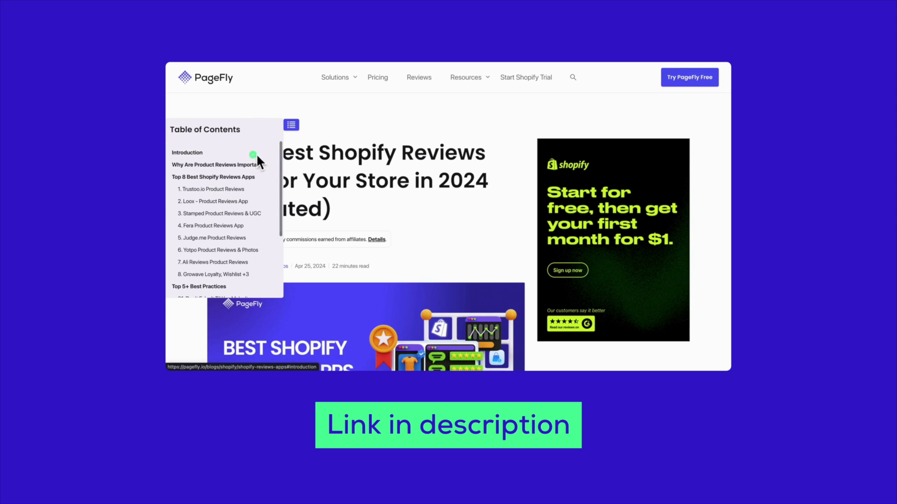
{"action": "left_click", "coordinate": [290, 125]}
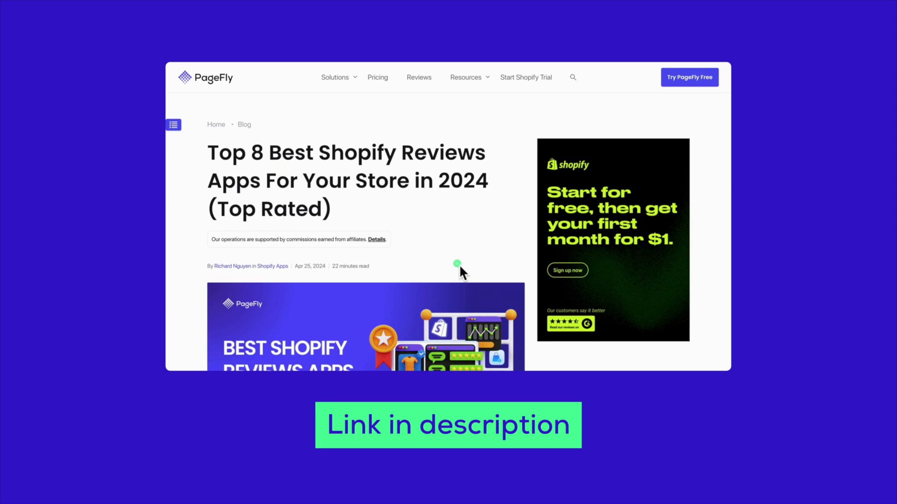
{"action": "scroll", "coordinate": [459, 264], "scroll_direction": "down", "scroll_amount": 6}
{"action": "scroll", "coordinate": [459, 264], "scroll_direction": "down", "scroll_amount": 8}
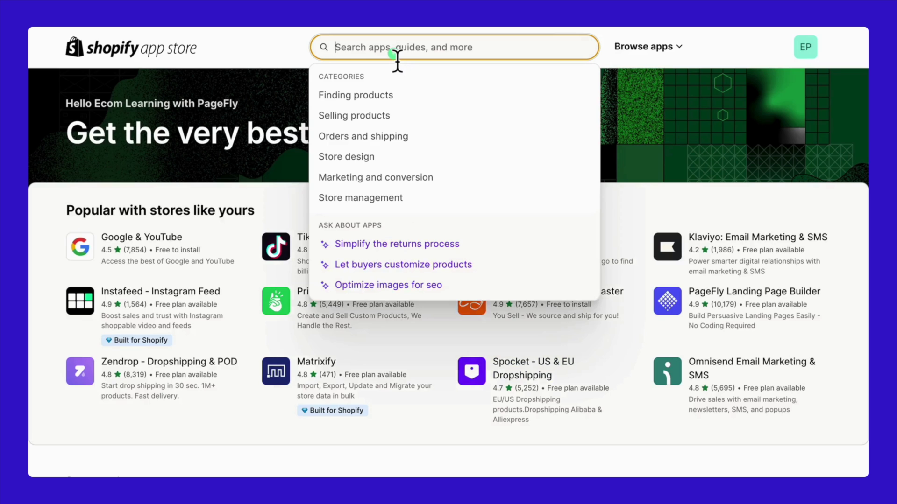
Step: Search 'judge.me', install Judge.me AliExpress Reviews with its permissions, and pin it
{"action": "type", "text": "judge.me"}
{"action": "left_click", "coordinate": [406, 201]}
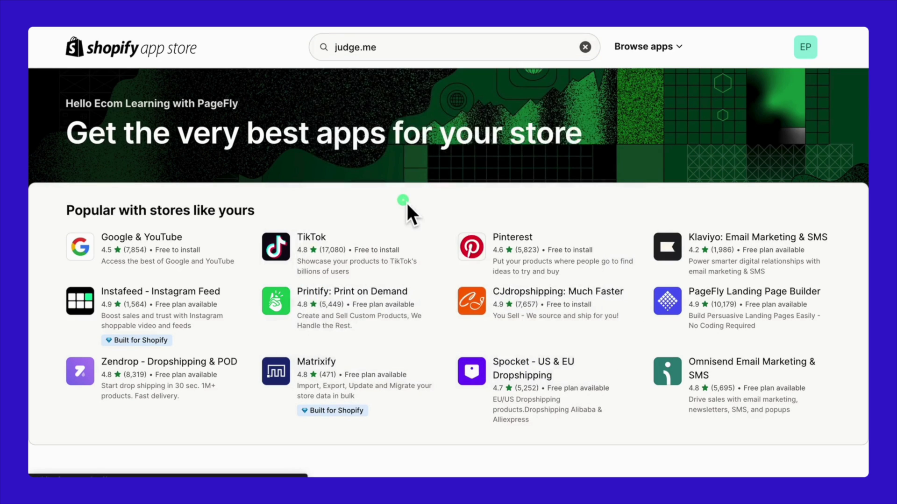
{"action": "left_click", "coordinate": [176, 230]}
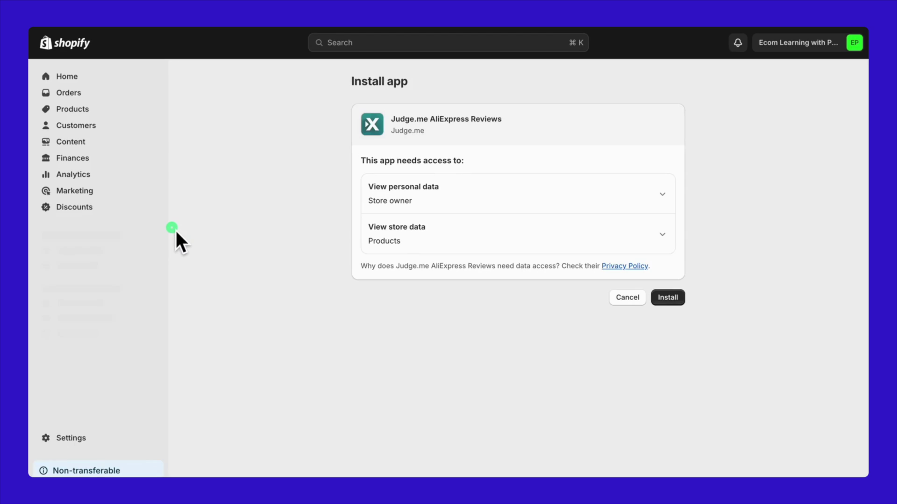
{"action": "left_click", "coordinate": [652, 301]}
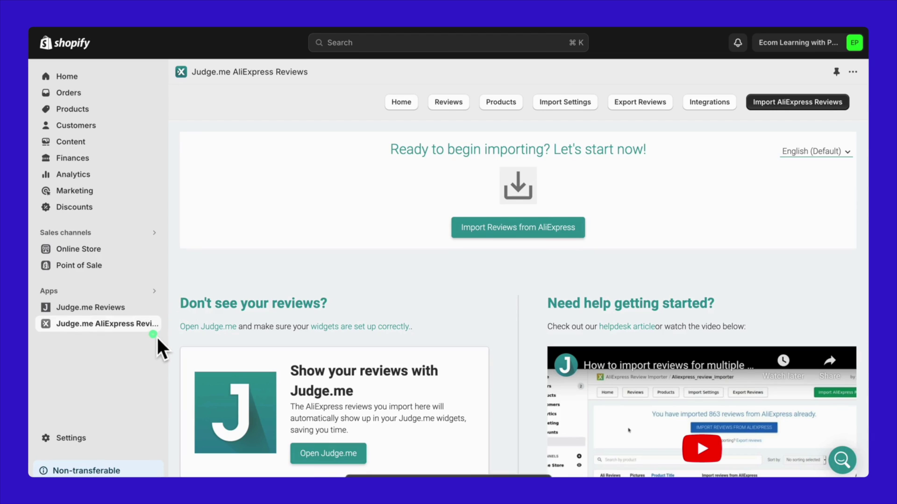
{"action": "left_click", "coordinate": [153, 334]}
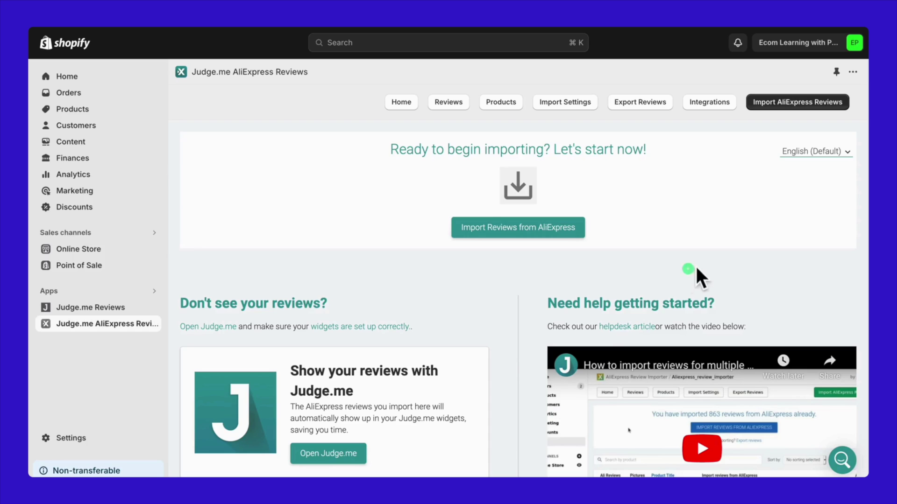
Step: Start an AliExpress import, paste the product link, and target Selling Plans Ski Wax
{"action": "left_click", "coordinate": [799, 109]}
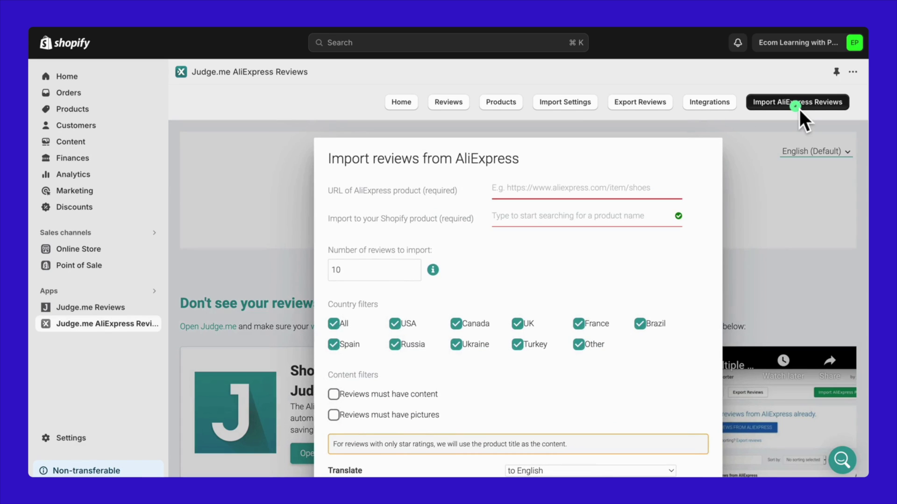
{"action": "triple_click", "coordinate": [393, 192]}
{"action": "left_click", "coordinate": [471, 201]}
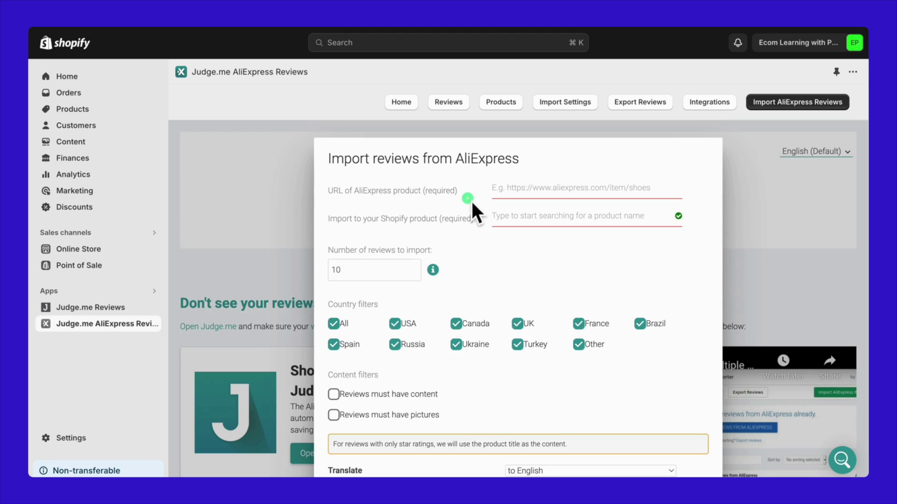
{"action": "left_click", "coordinate": [511, 189]}
{"action": "key", "text": "ctrl+v"}
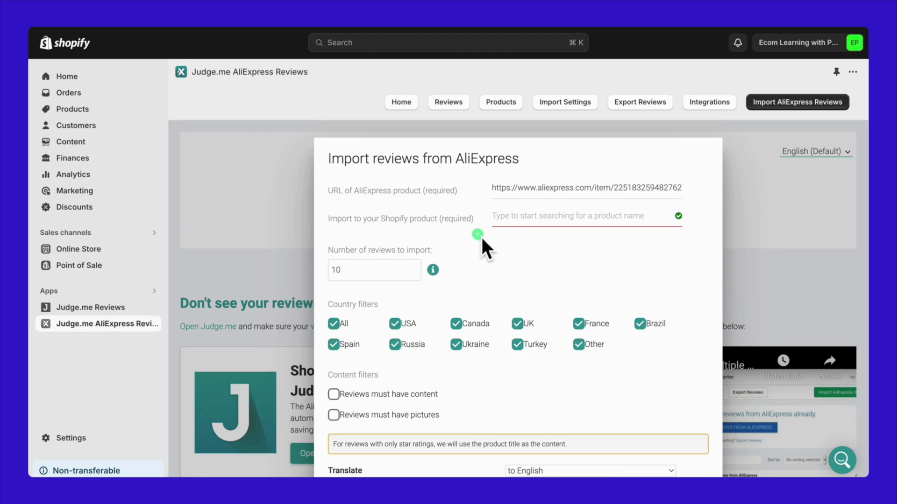
{"action": "left_click", "coordinate": [498, 219]}
{"action": "type", "text": "Wax"}
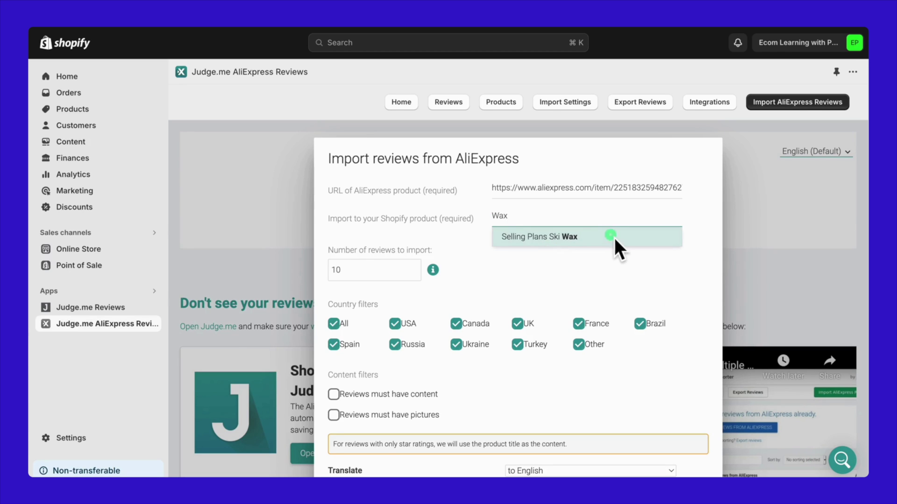
{"action": "left_click", "coordinate": [612, 236]}
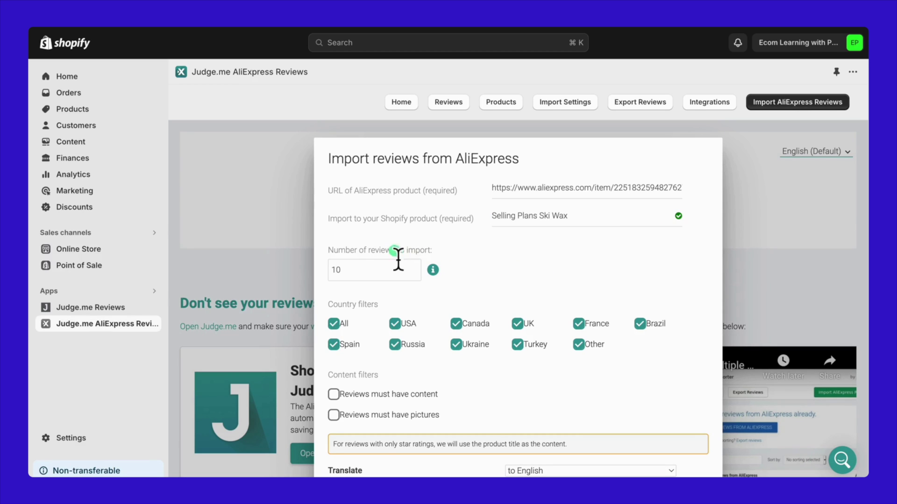
Step: Leave content and picture filters off, keep English translation, import, and return home
{"action": "scroll", "coordinate": [464, 283], "scroll_direction": "down", "scroll_amount": 1}
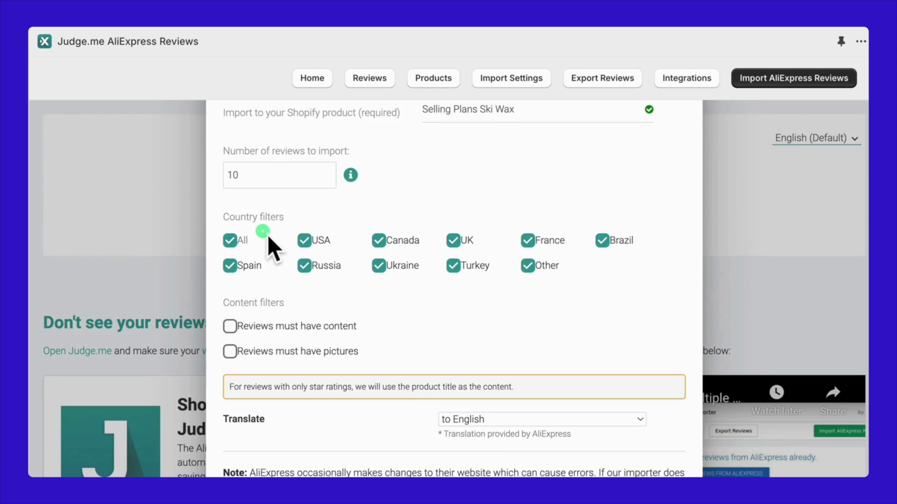
{"action": "left_click", "coordinate": [266, 328]}
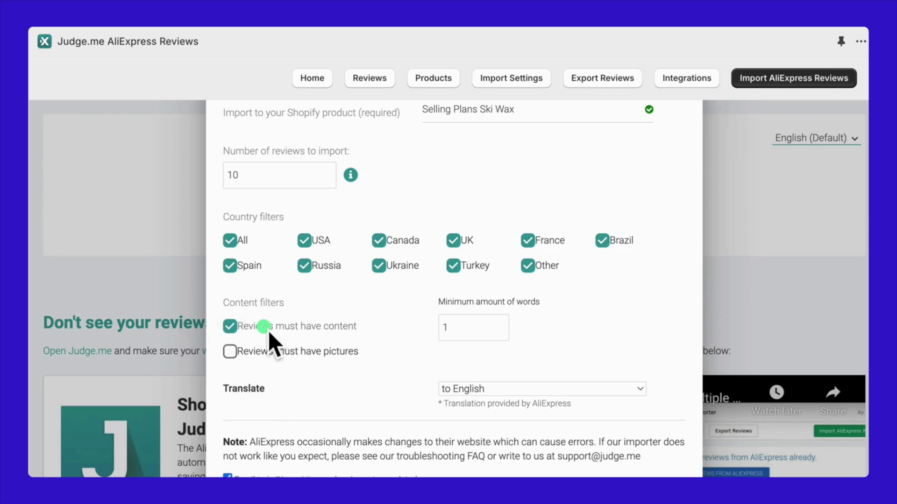
{"action": "left_click", "coordinate": [262, 352]}
{"action": "left_click", "coordinate": [268, 352]}
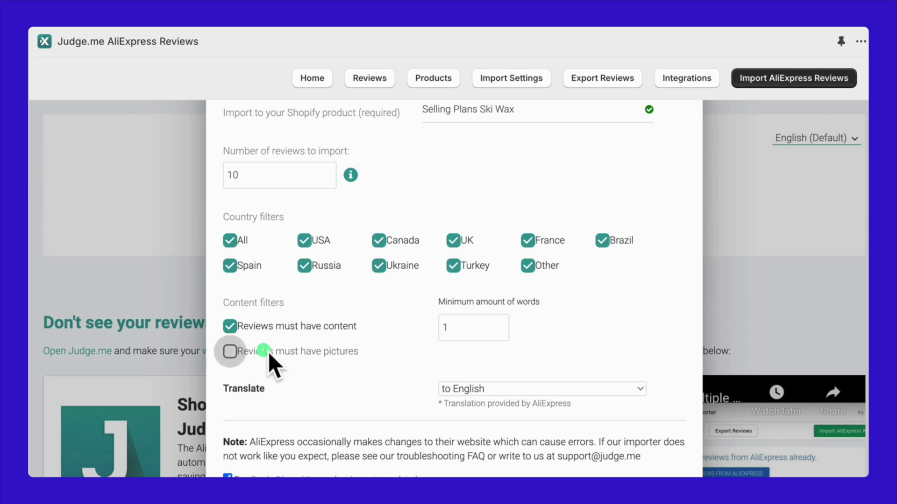
{"action": "left_click", "coordinate": [272, 327]}
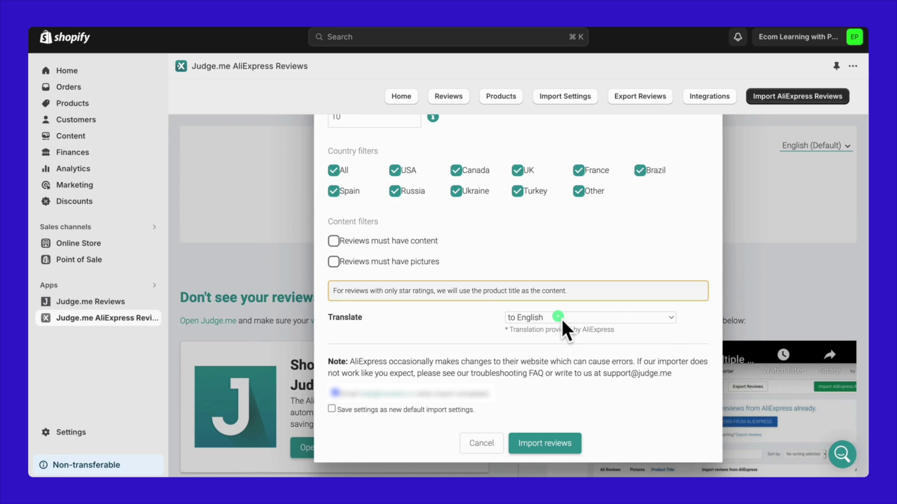
{"action": "left_click", "coordinate": [561, 318]}
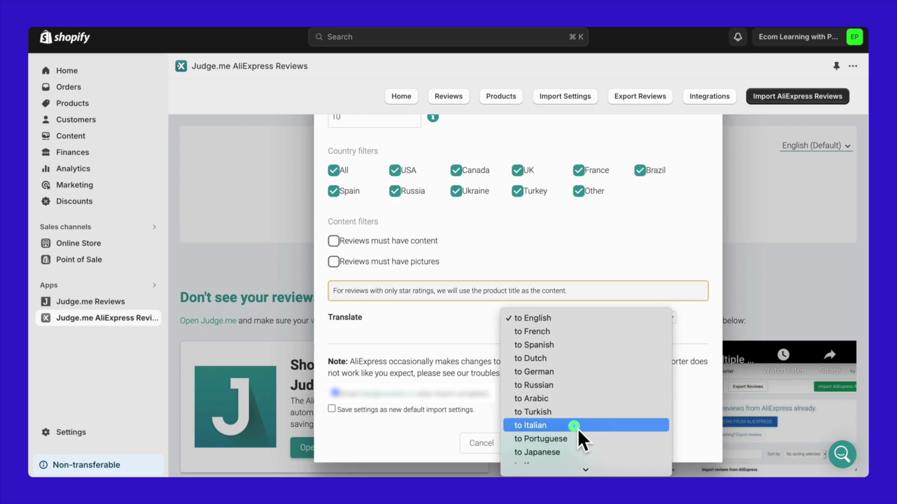
{"action": "left_click", "coordinate": [576, 322]}
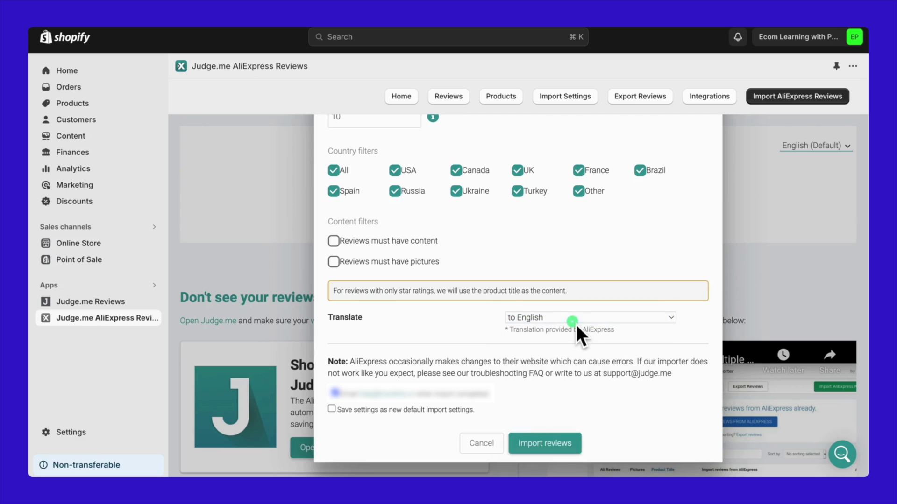
{"action": "left_click", "coordinate": [542, 444]}
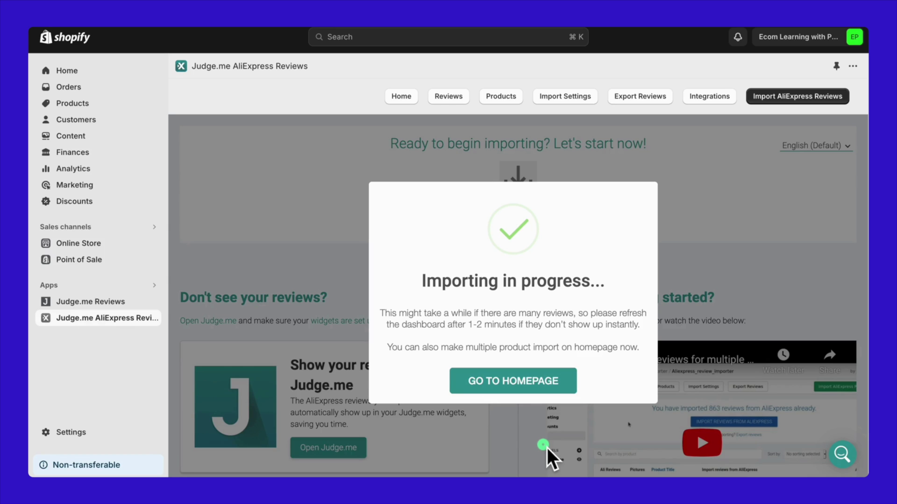
{"action": "left_click", "coordinate": [543, 378]}
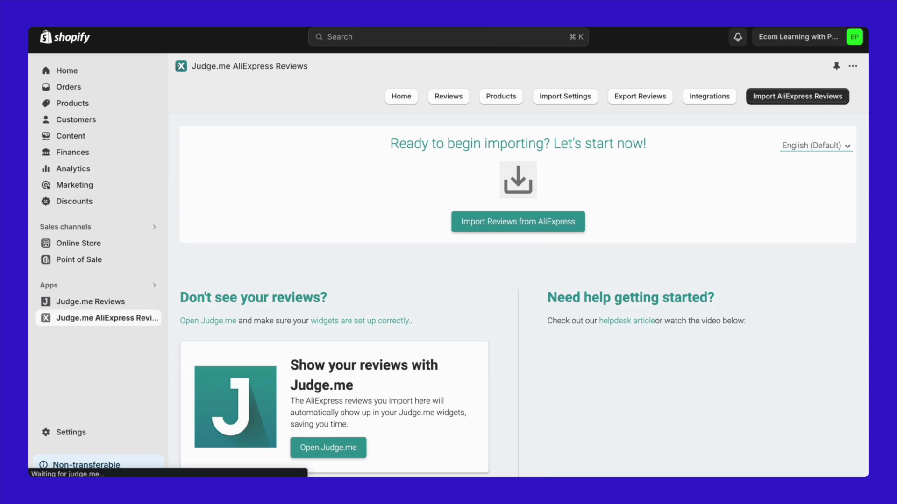
Step: Check the 10 imported reviews in Judge.me Manage Reviews, then view request scheduling
{"action": "left_click", "coordinate": [116, 302]}
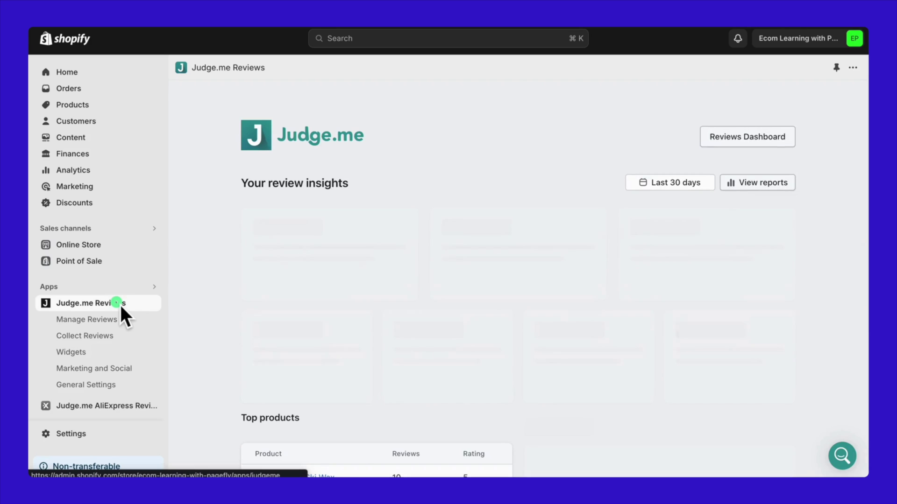
{"action": "left_click", "coordinate": [149, 320]}
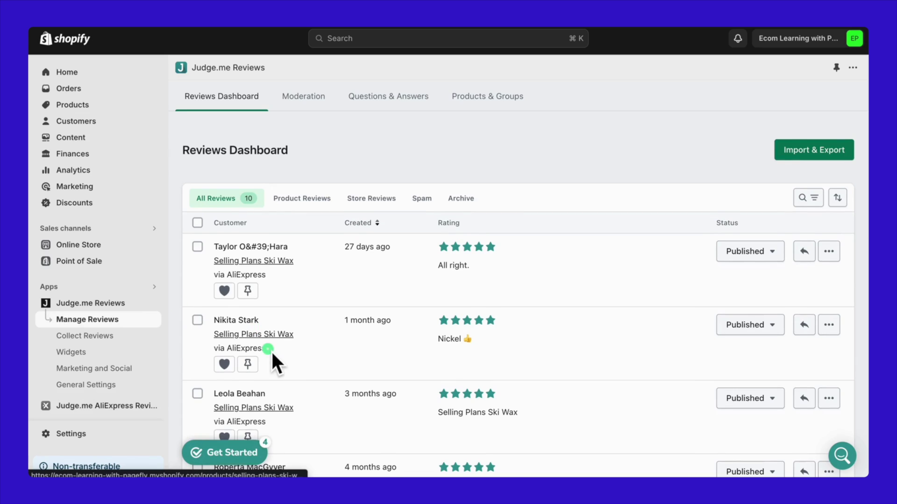
{"action": "scroll", "coordinate": [271, 351], "scroll_direction": "down", "scroll_amount": 15}
{"action": "scroll", "coordinate": [271, 352], "scroll_direction": "up", "scroll_amount": 15}
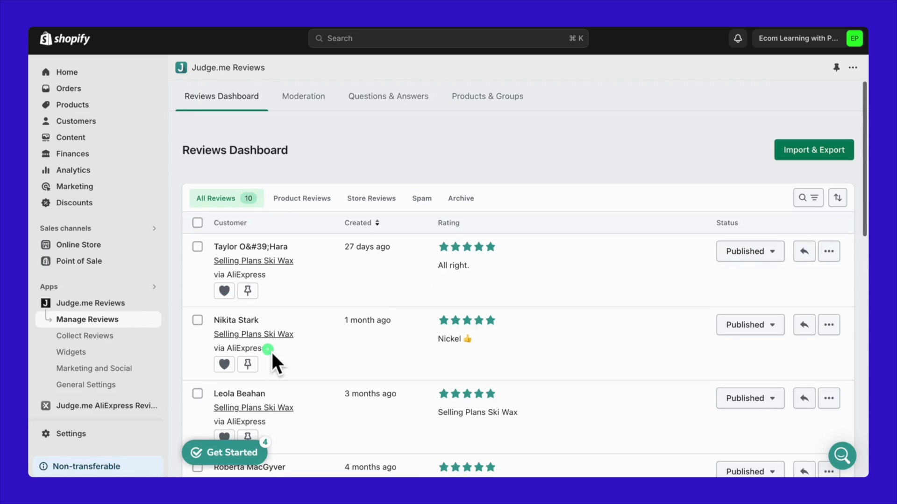
{"action": "left_click", "coordinate": [115, 340]}
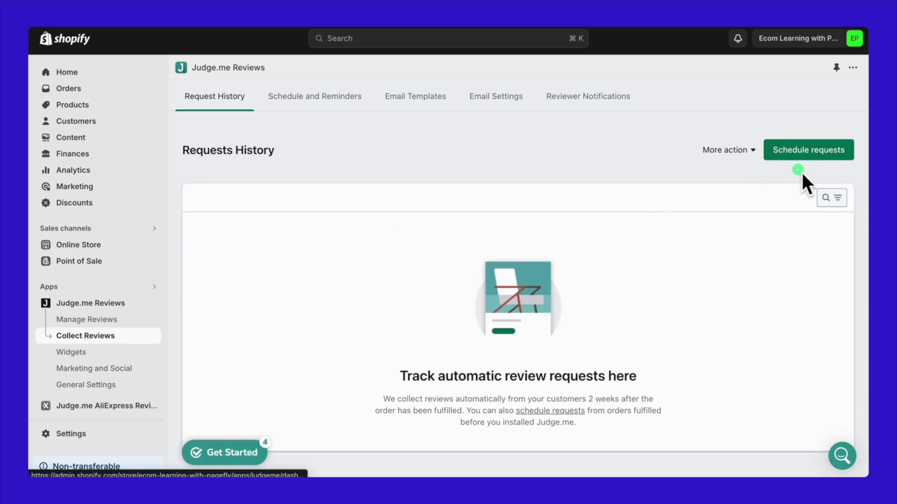
{"action": "left_click", "coordinate": [810, 157]}
Step: Open the Judge.me Widgets page and customize the Review Widget
{"action": "left_click", "coordinate": [108, 353]}
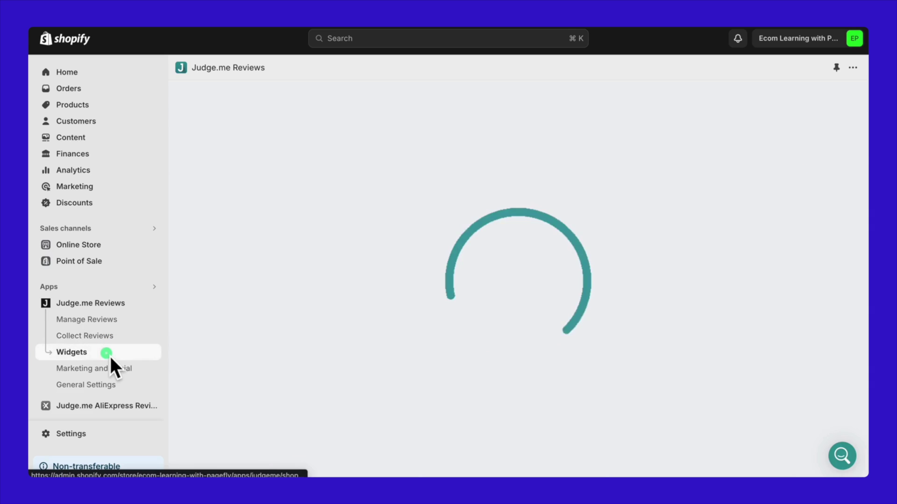
{"action": "scroll", "coordinate": [439, 400], "scroll_direction": "down", "scroll_amount": 6}
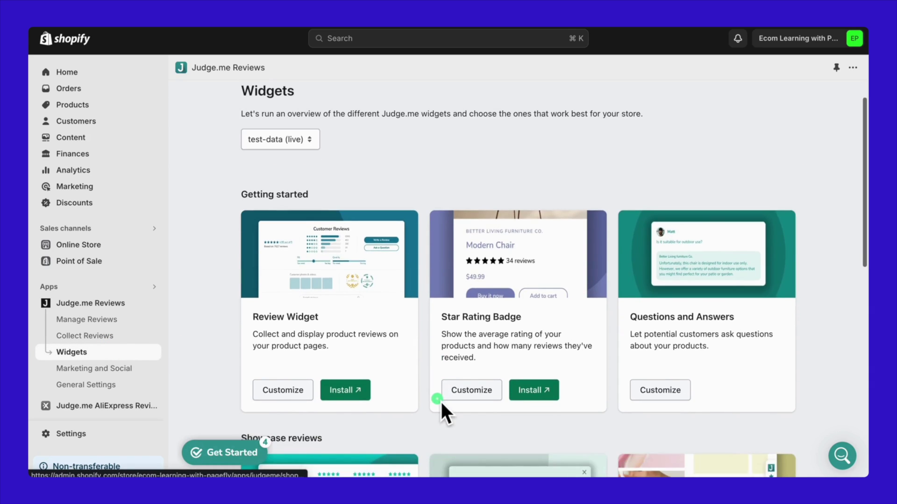
{"action": "scroll", "coordinate": [441, 402], "scroll_direction": "down", "scroll_amount": 5}
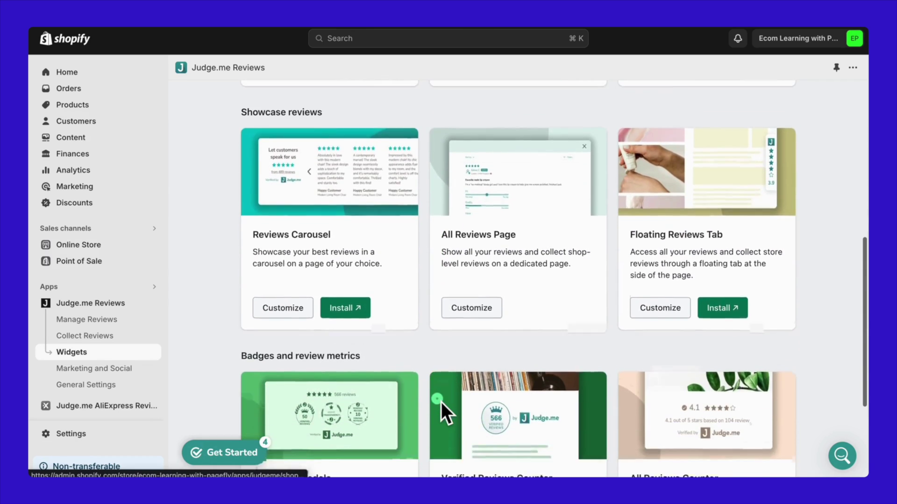
{"action": "scroll", "coordinate": [439, 400], "scroll_direction": "up", "scroll_amount": 6}
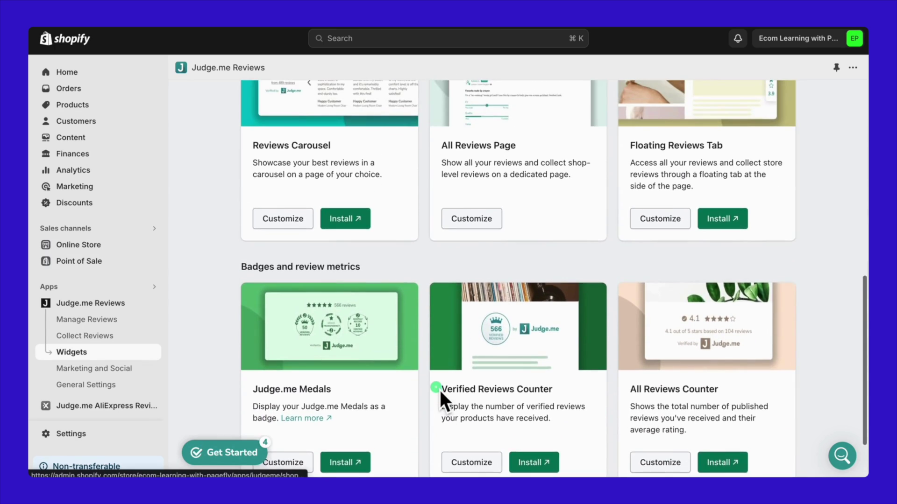
{"action": "scroll", "coordinate": [439, 389], "scroll_direction": "up", "scroll_amount": 5}
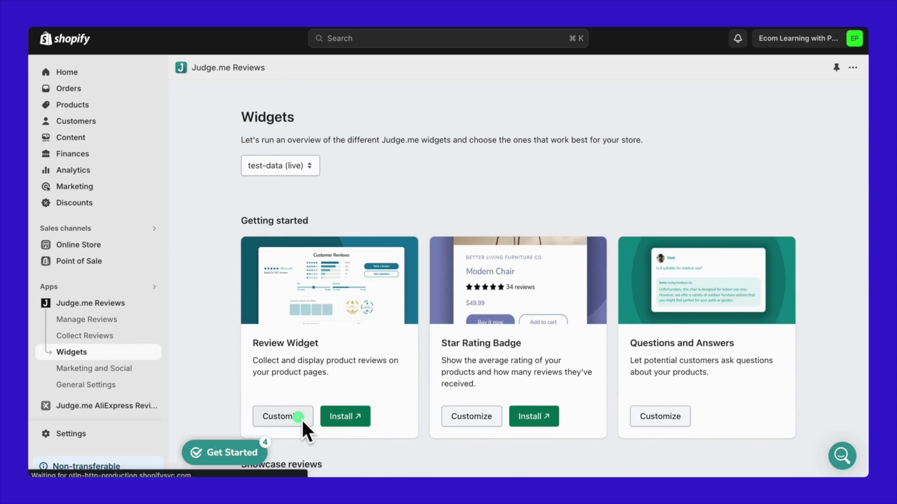
{"action": "left_click", "coordinate": [302, 418]}
{"action": "scroll", "coordinate": [396, 343], "scroll_direction": "down", "scroll_amount": 3}
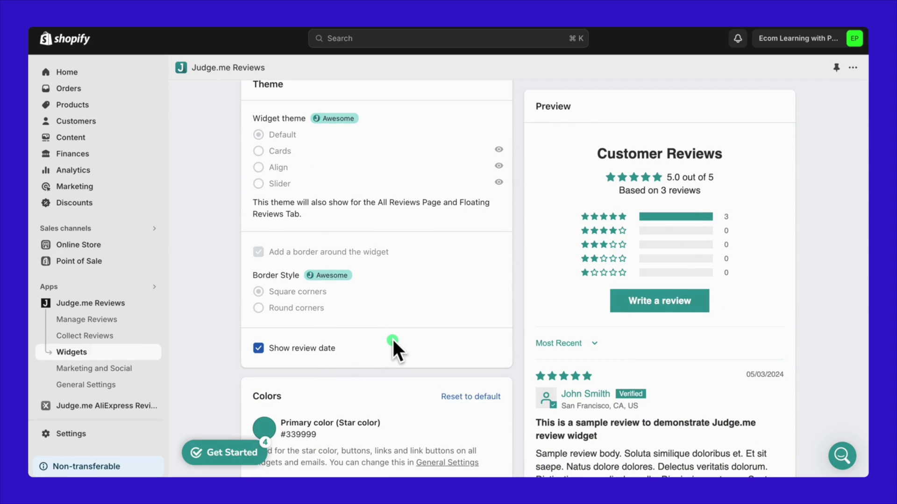
{"action": "scroll", "coordinate": [394, 343], "scroll_direction": "down", "scroll_amount": 6}
Step: Set the Review Widget's custom star colour to e6cc00
{"action": "left_click", "coordinate": [259, 132]}
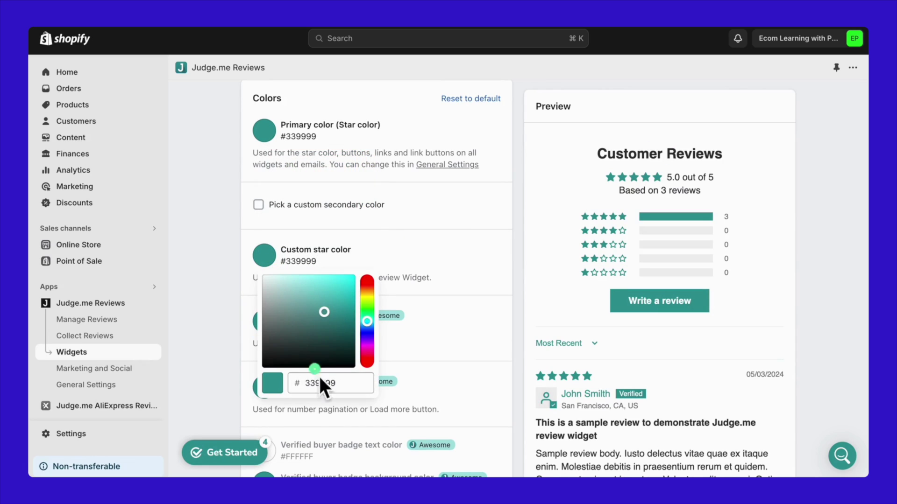
{"action": "triple_click", "coordinate": [320, 382]}
{"action": "key", "text": "BackSpace"}
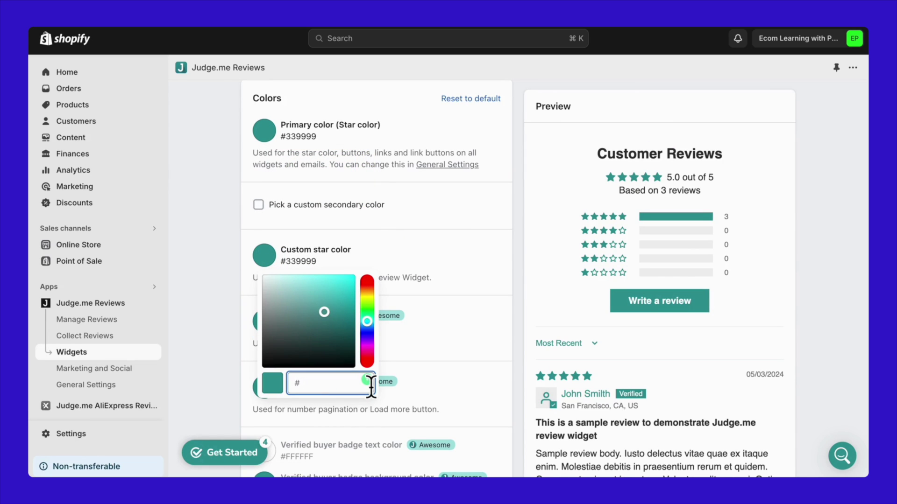
{"action": "type", "text": "e6cc00"}
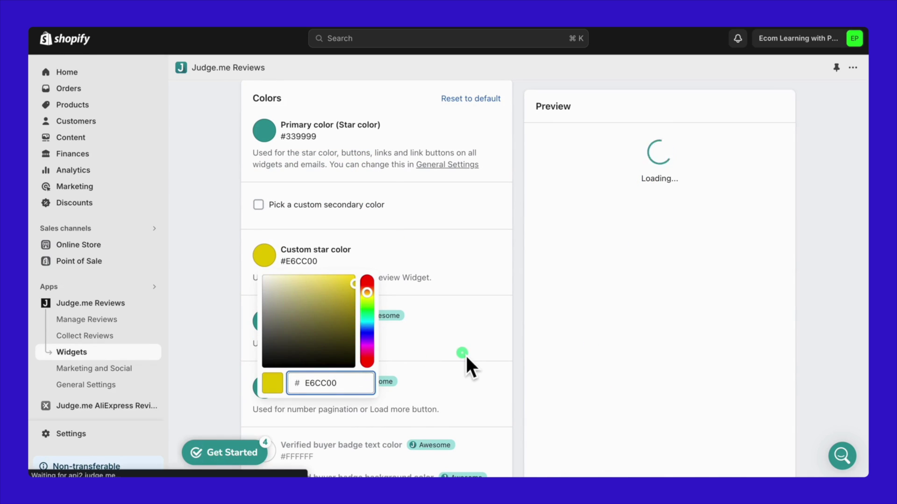
{"action": "left_click", "coordinate": [465, 354]}
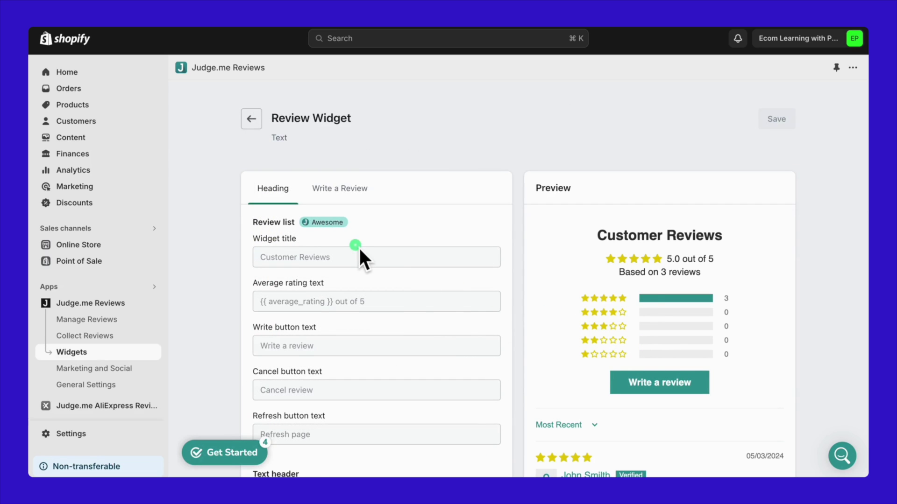
Step: Open the live theme in the theme editor and browse its page templates
{"action": "left_click", "coordinate": [133, 247]}
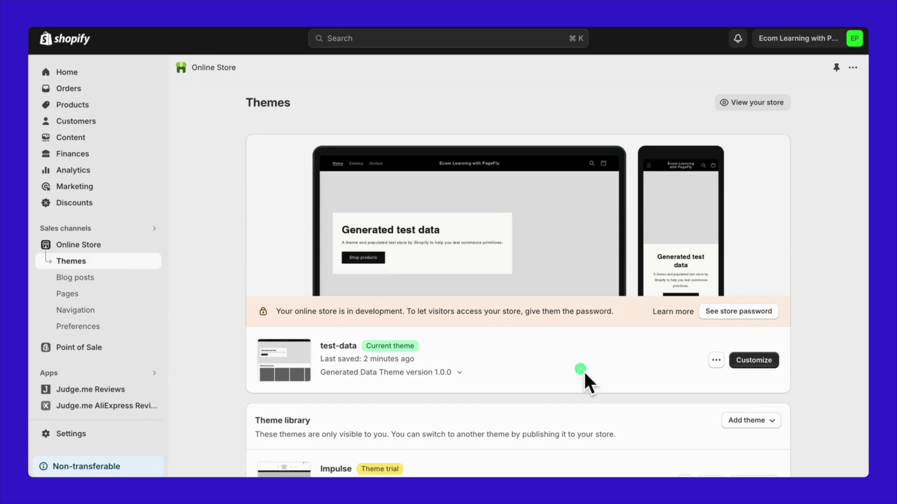
{"action": "left_click", "coordinate": [760, 366]}
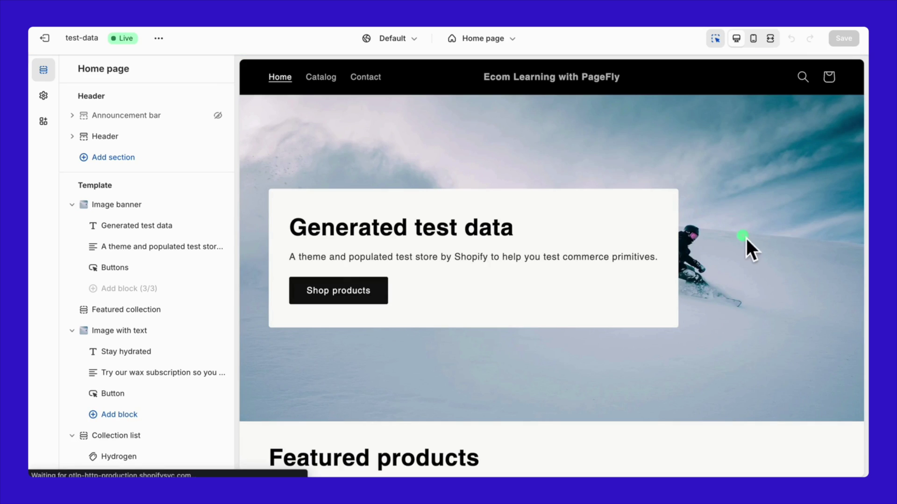
{"action": "left_click", "coordinate": [504, 39]}
{"action": "left_click", "coordinate": [560, 107]}
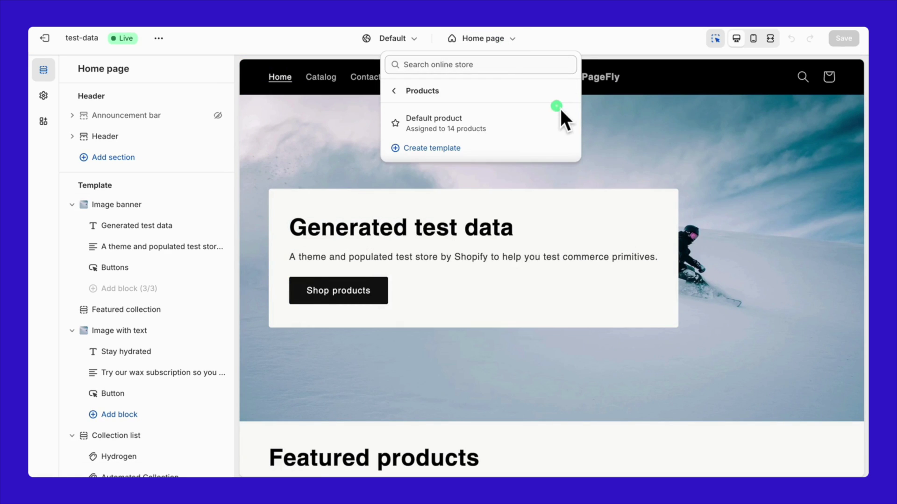
Step: Add a Judge.me Review Widget app section below the home page collection list
{"action": "left_click", "coordinate": [395, 92]}
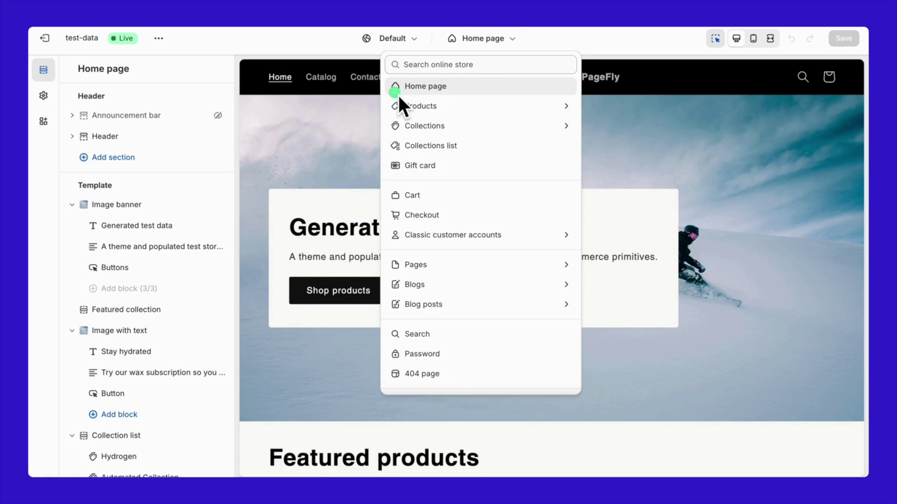
{"action": "left_click", "coordinate": [267, 343]}
{"action": "scroll", "coordinate": [274, 332], "scroll_direction": "down", "scroll_amount": 15}
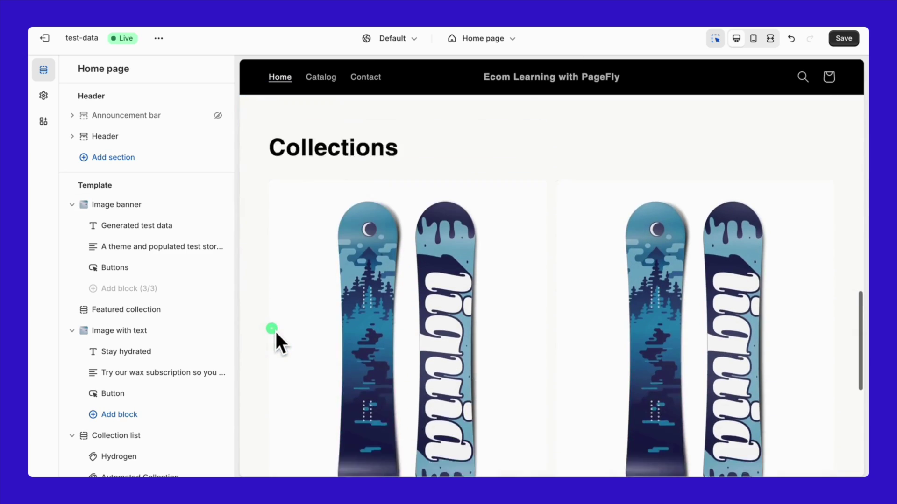
{"action": "scroll", "coordinate": [275, 330], "scroll_direction": "down", "scroll_amount": 3}
{"action": "scroll", "coordinate": [342, 260], "scroll_direction": "down", "scroll_amount": 5}
{"action": "scroll", "coordinate": [168, 369], "scroll_direction": "down", "scroll_amount": 3}
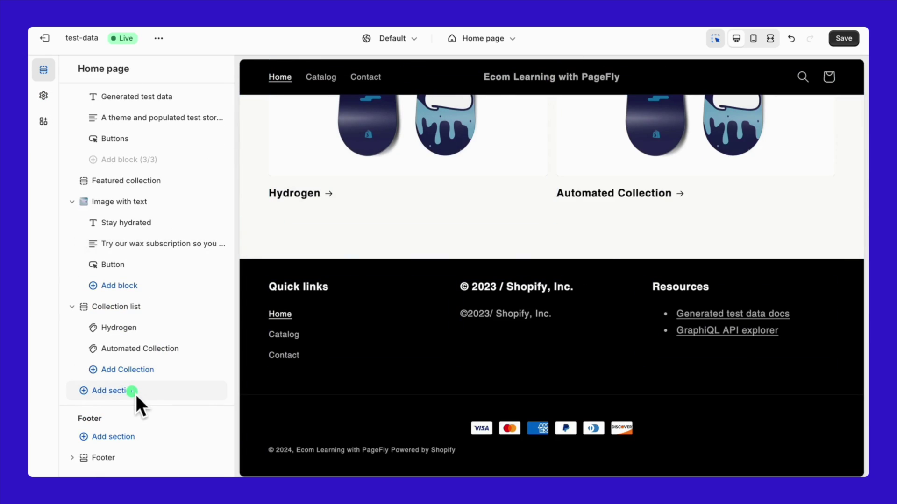
{"action": "left_click", "coordinate": [132, 390]}
{"action": "left_click", "coordinate": [365, 185]}
{"action": "left_click", "coordinate": [346, 208]}
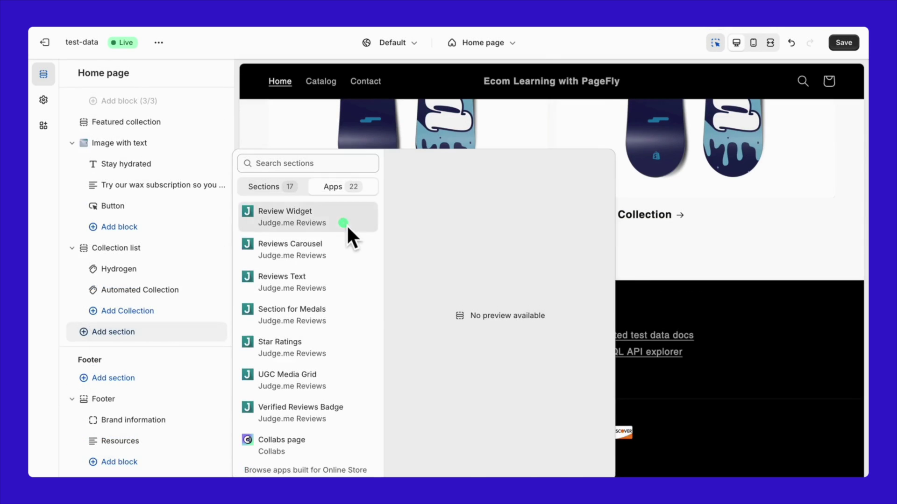
{"action": "left_click", "coordinate": [346, 225]}
Step: Assign Selling Plans Ski Wax to the widget and save the home page
{"action": "left_click", "coordinate": [152, 189]}
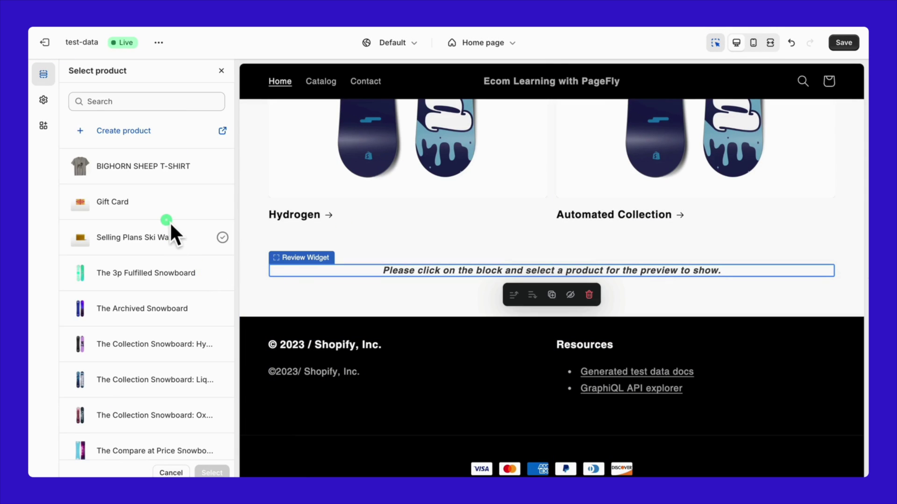
{"action": "scroll", "coordinate": [165, 270], "scroll_direction": "down", "scroll_amount": 2}
{"action": "left_click", "coordinate": [158, 159]}
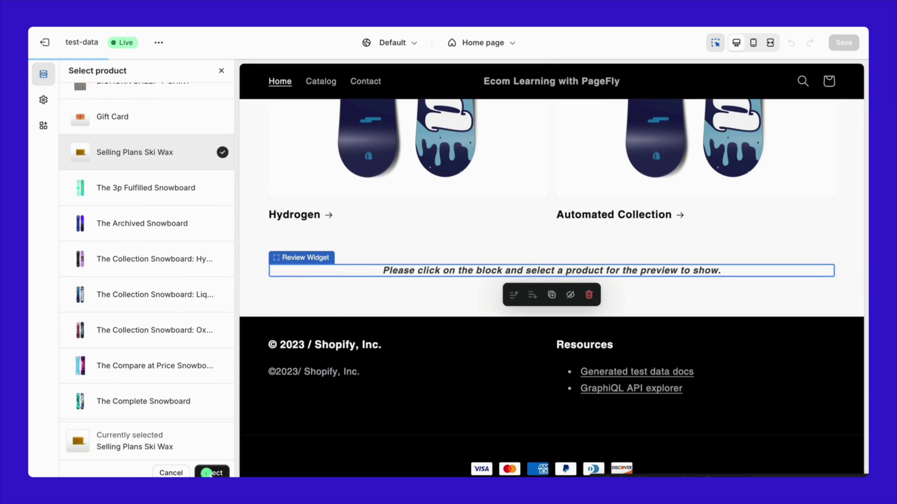
{"action": "left_click", "coordinate": [208, 472]}
{"action": "scroll", "coordinate": [337, 381], "scroll_direction": "down", "scroll_amount": 4}
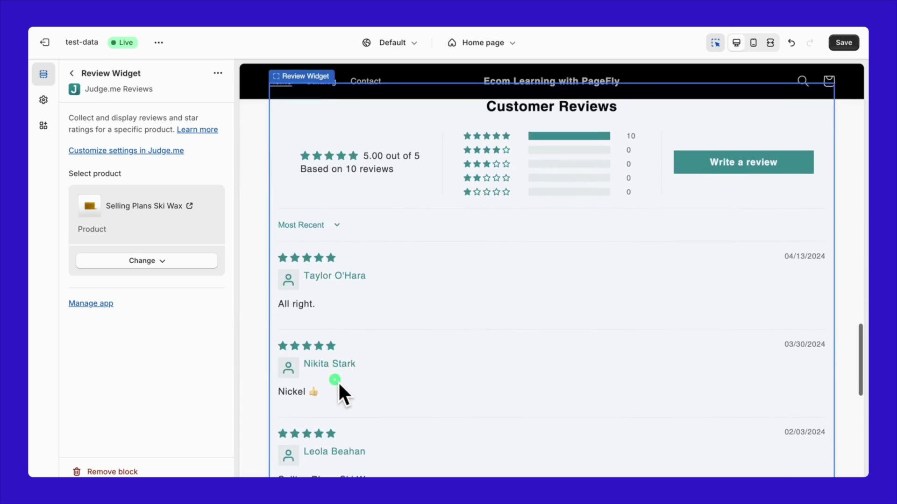
{"action": "left_click", "coordinate": [844, 43]}
{"action": "left_click", "coordinate": [159, 43]}
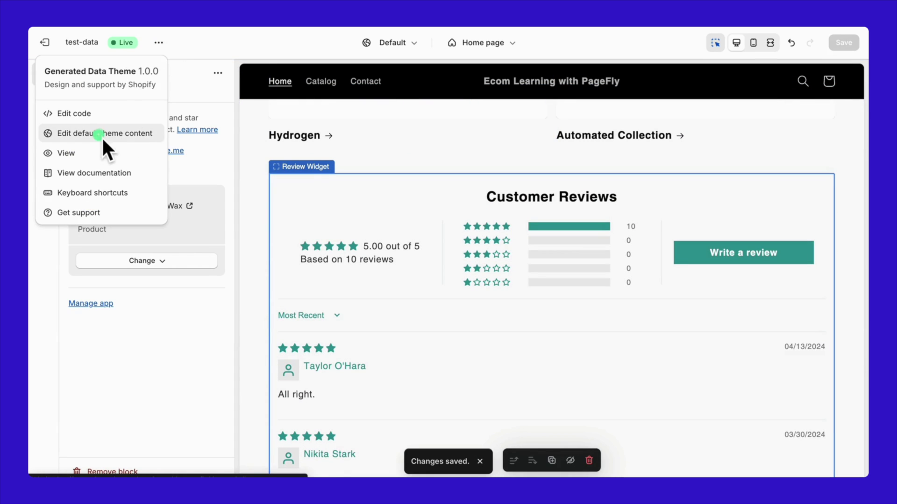
Step: View the live storefront, scroll to Customer Reviews, and open review page 2
{"action": "left_click", "coordinate": [97, 155]}
{"action": "scroll", "coordinate": [562, 417], "scroll_direction": "down", "scroll_amount": 10}
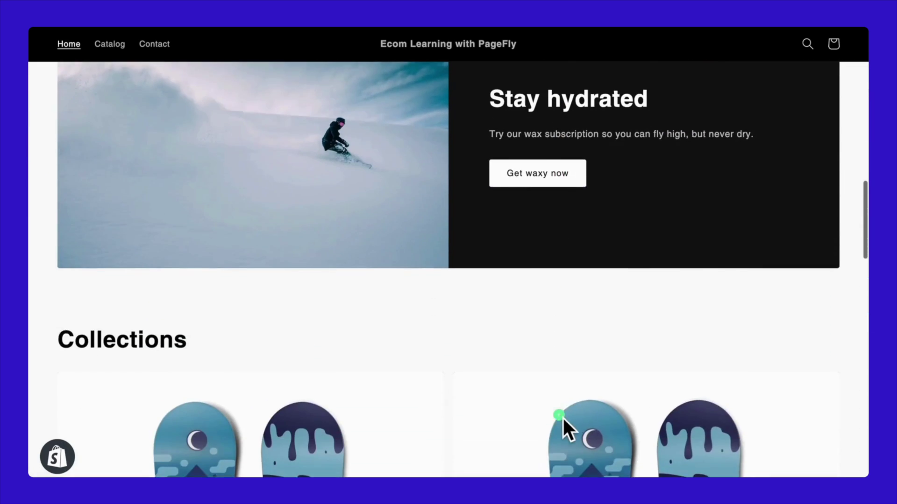
{"action": "scroll", "coordinate": [562, 417], "scroll_direction": "down", "scroll_amount": 15}
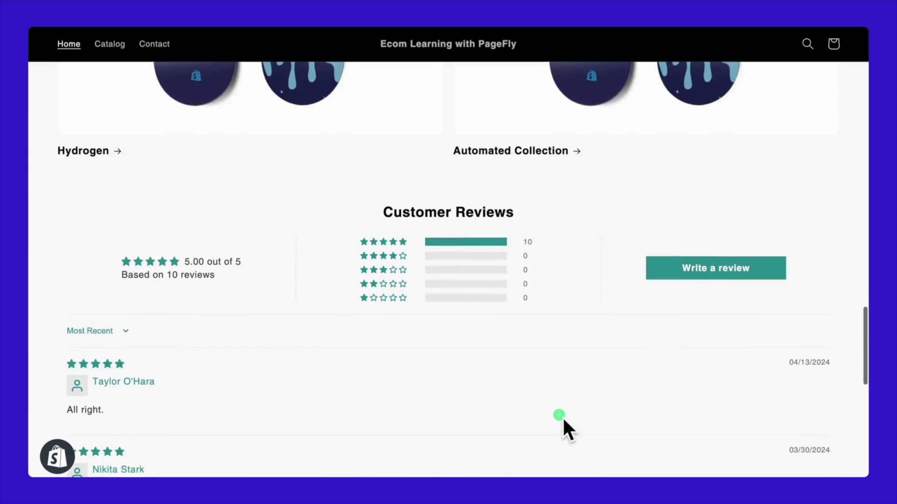
{"action": "scroll", "coordinate": [562, 417], "scroll_direction": "down", "scroll_amount": 4}
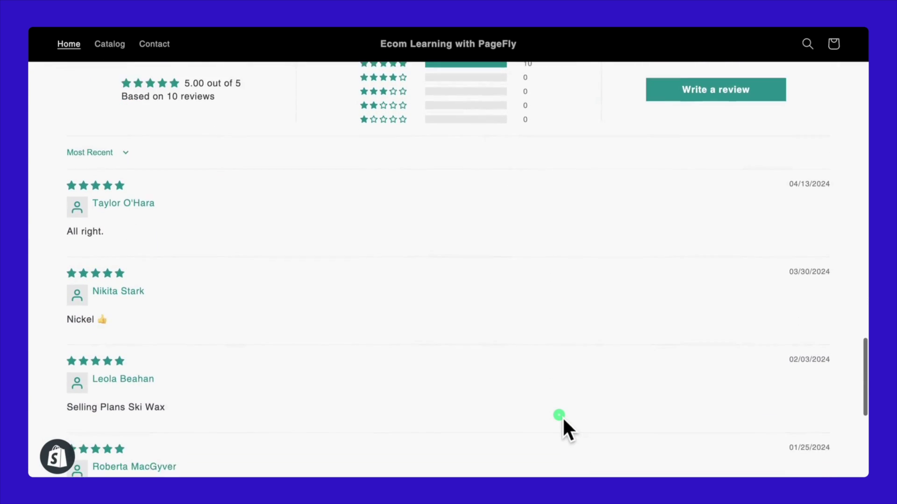
{"action": "scroll", "coordinate": [563, 416], "scroll_direction": "down", "scroll_amount": 5}
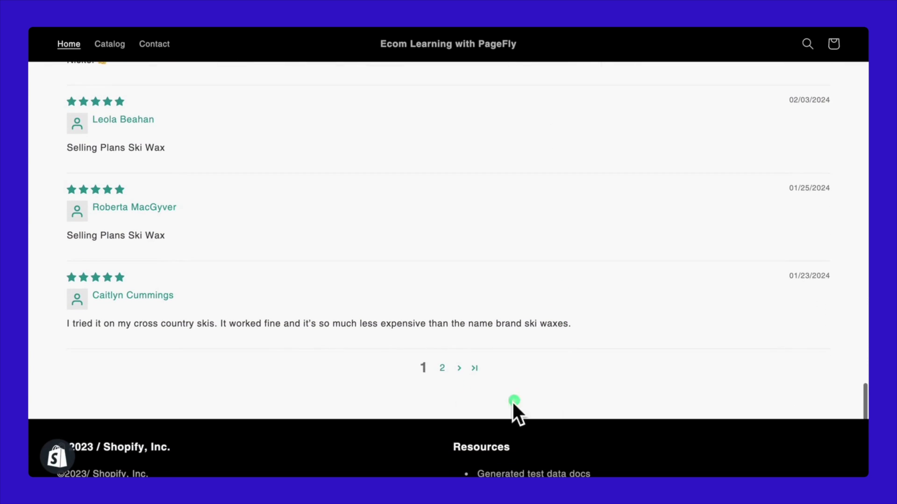
{"action": "left_click", "coordinate": [445, 373]}
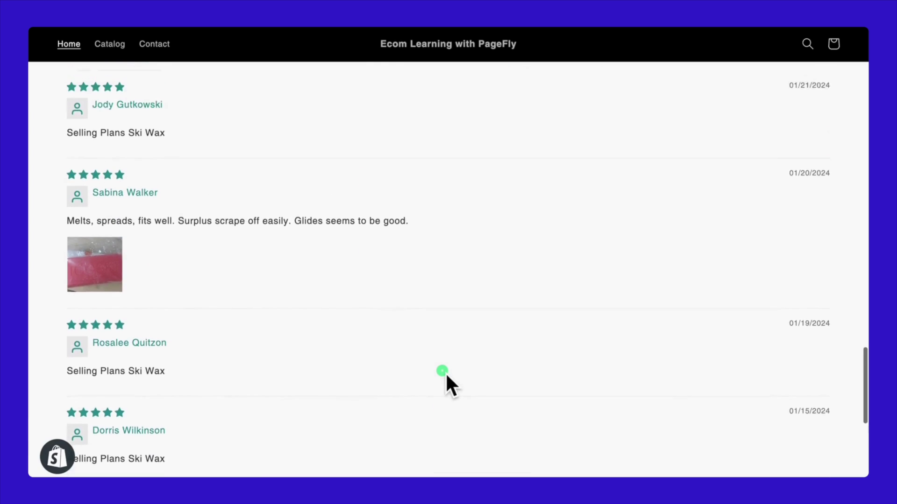
{"action": "scroll", "coordinate": [444, 372], "scroll_direction": "down", "scroll_amount": 10}
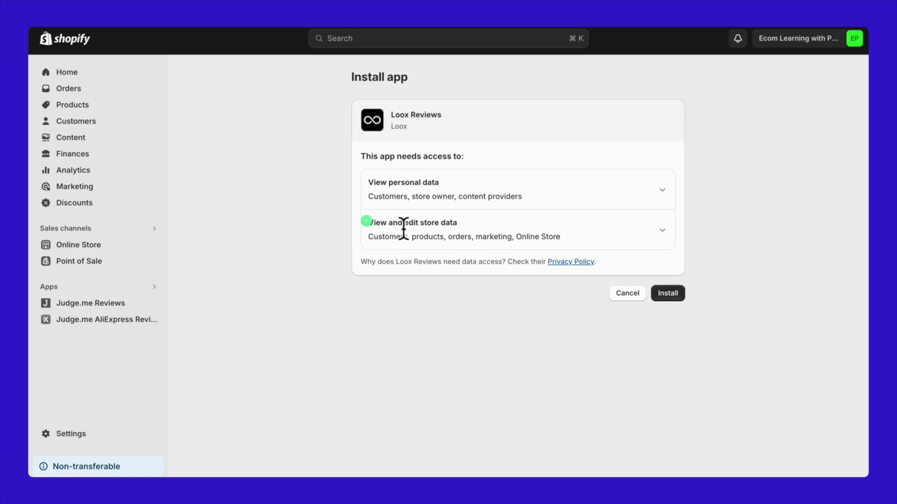
Step: Install Loox on the free plan and look over its reviews, widgets and collection settings
{"action": "left_click", "coordinate": [665, 295]}
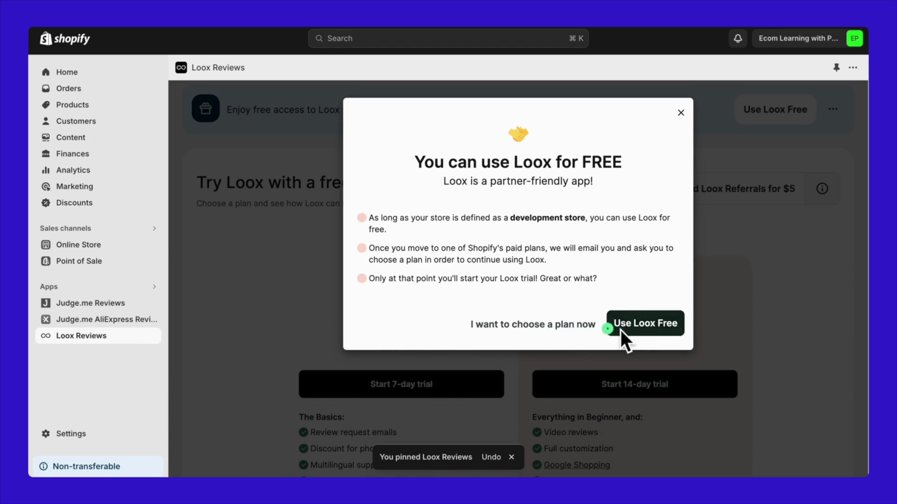
{"action": "left_click", "coordinate": [642, 321]}
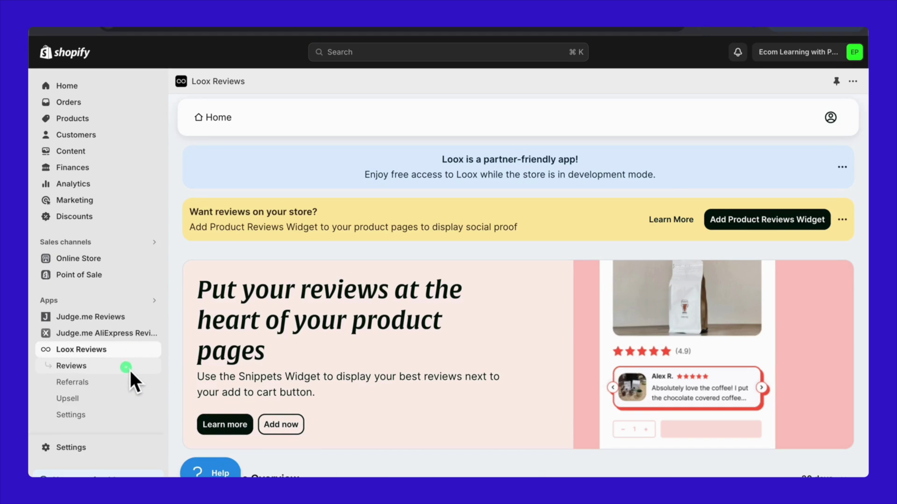
{"action": "left_click", "coordinate": [130, 371]}
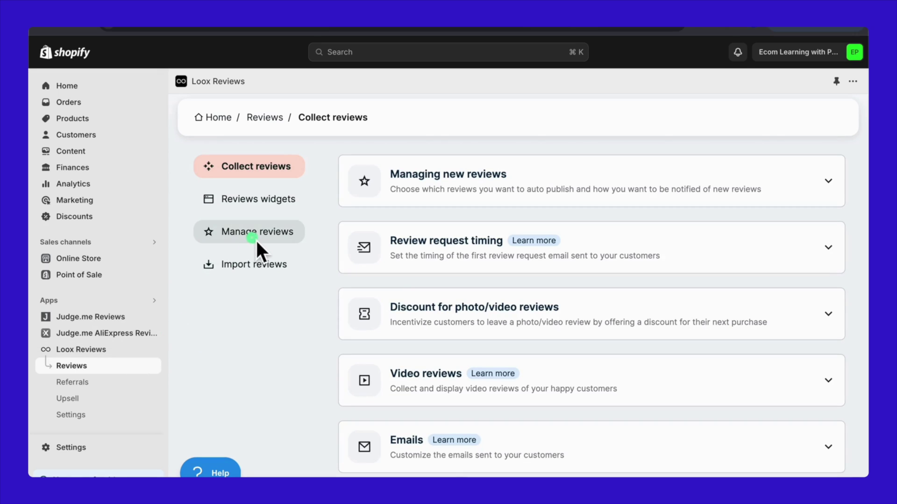
{"action": "left_click", "coordinate": [258, 236]}
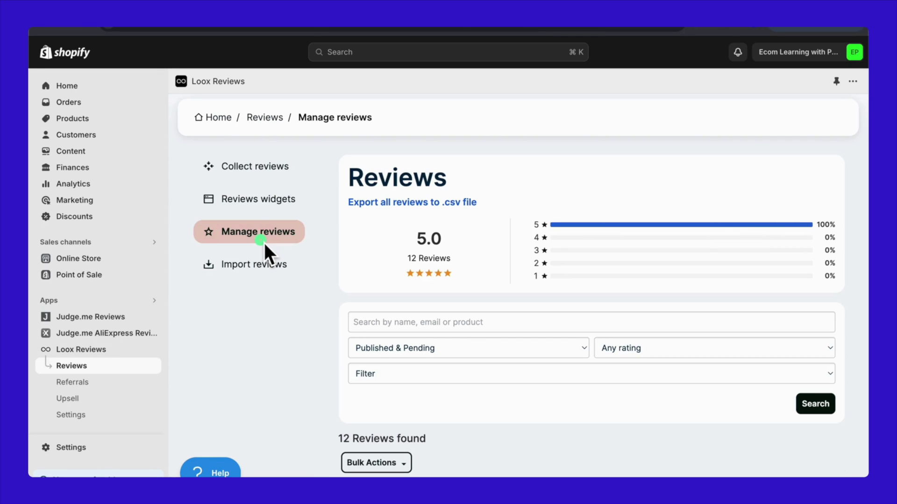
{"action": "left_click", "coordinate": [269, 204]}
{"action": "scroll", "coordinate": [333, 326], "scroll_direction": "down", "scroll_amount": 3}
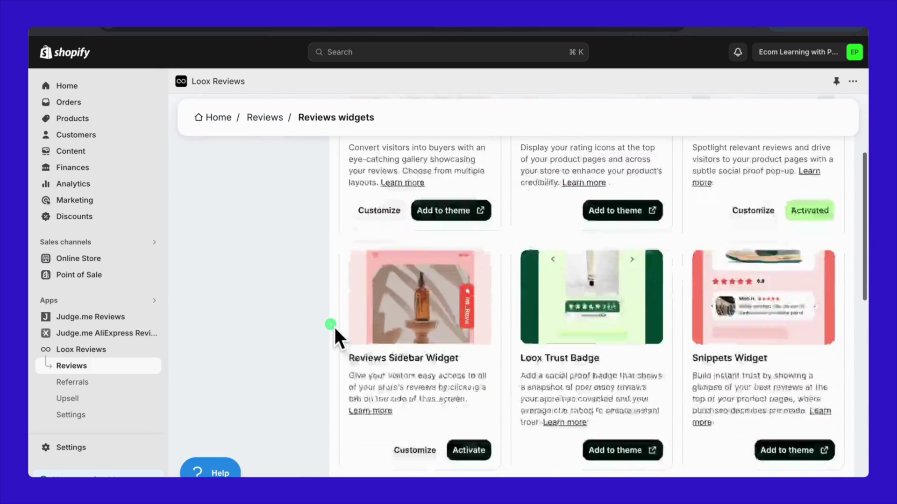
{"action": "scroll", "coordinate": [334, 326], "scroll_direction": "down", "scroll_amount": 3}
{"action": "scroll", "coordinate": [333, 326], "scroll_direction": "up", "scroll_amount": 6}
{"action": "left_click", "coordinate": [274, 174]}
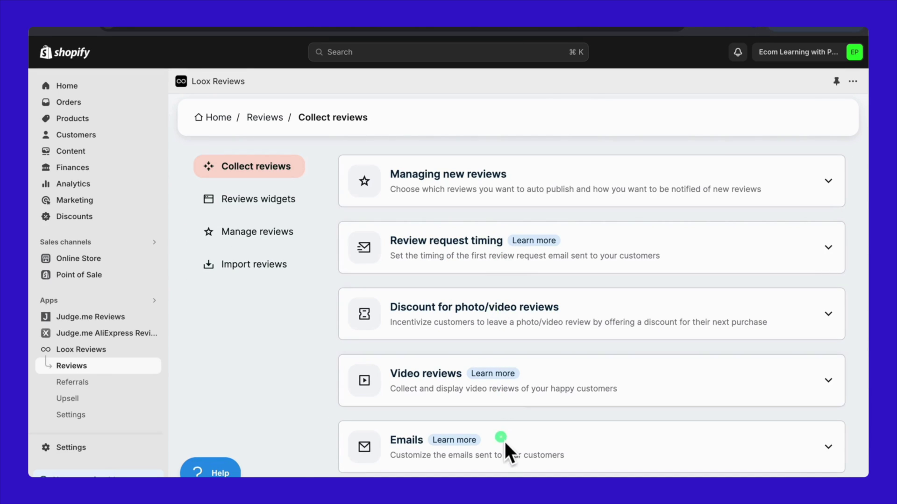
{"action": "scroll", "coordinate": [503, 449], "scroll_direction": "down", "scroll_amount": 5}
{"action": "scroll", "coordinate": [503, 449], "scroll_direction": "up", "scroll_amount": 5}
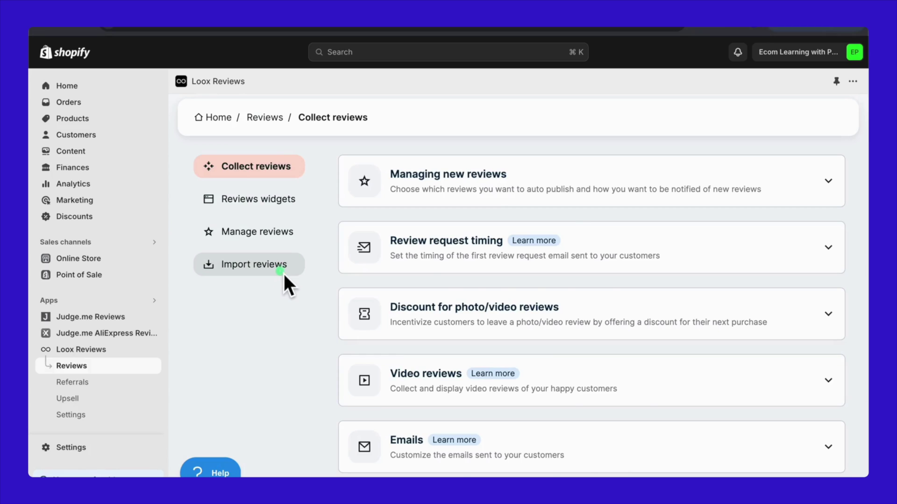
Step: Bookmark the Import to Loox button and go to the AliExpress product page
{"action": "left_click", "coordinate": [283, 273]}
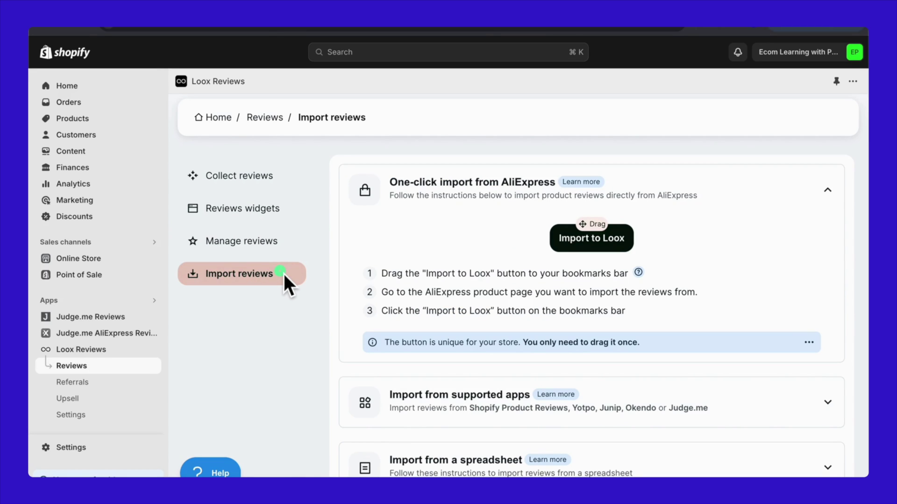
{"action": "key", "text": "ctrl+shift+b"}
{"action": "left_click_drag", "start_coordinate": [616, 256], "coordinate": [566, 46]}
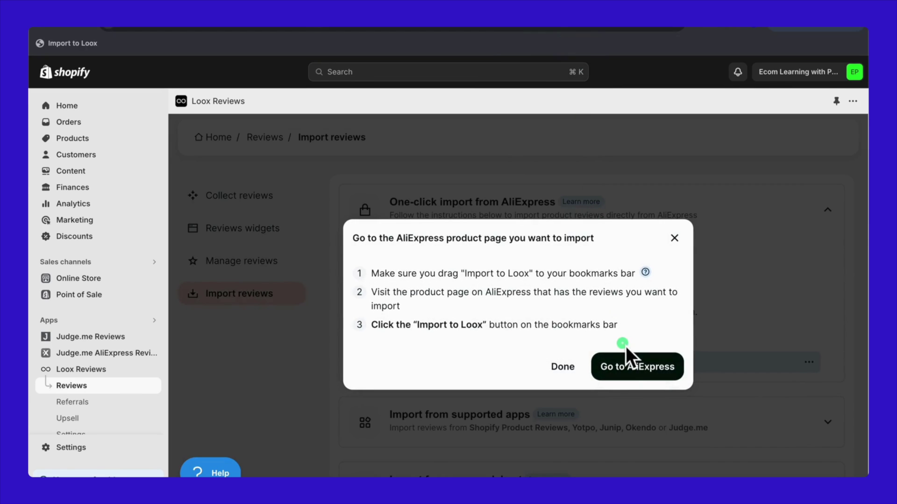
{"action": "left_click", "coordinate": [629, 368]}
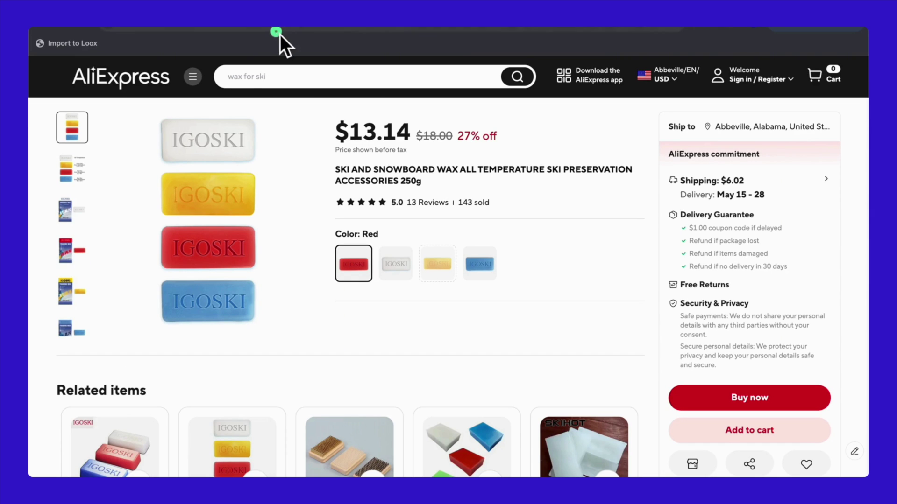
Step: Set up a Loox import into Selling Plans Ski Wax with all ratings, all countries and English, then preview
{"action": "left_click", "coordinate": [75, 43]}
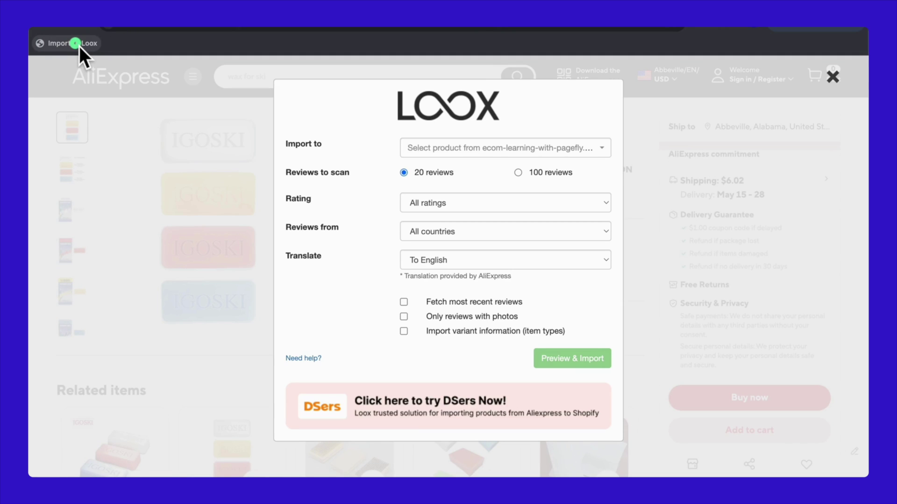
{"action": "left_click", "coordinate": [514, 148]}
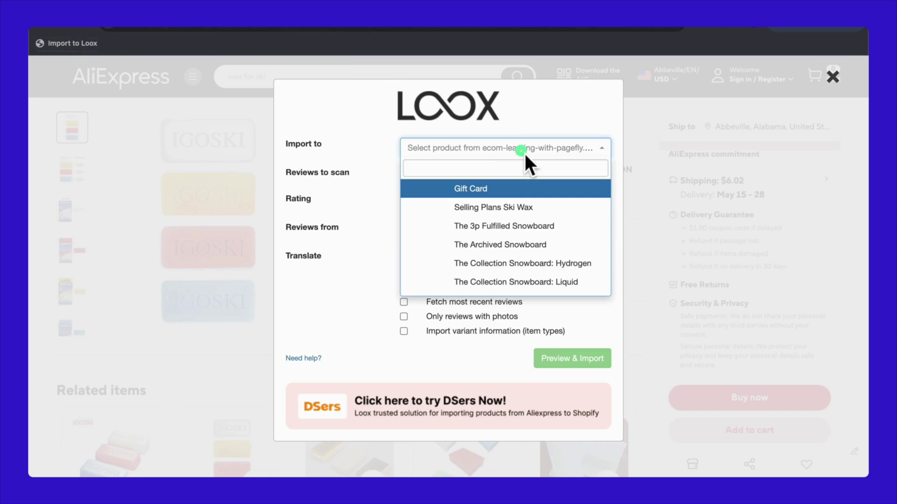
{"action": "left_click", "coordinate": [503, 229]}
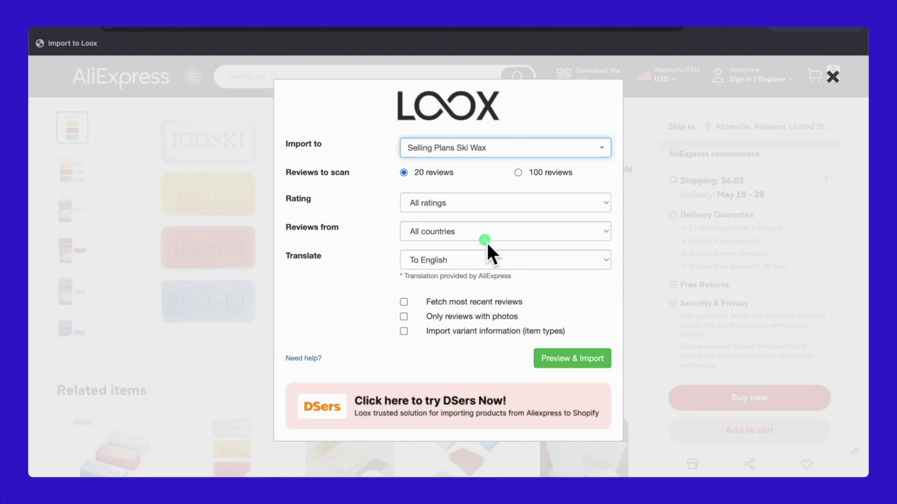
{"action": "left_click", "coordinate": [484, 206]}
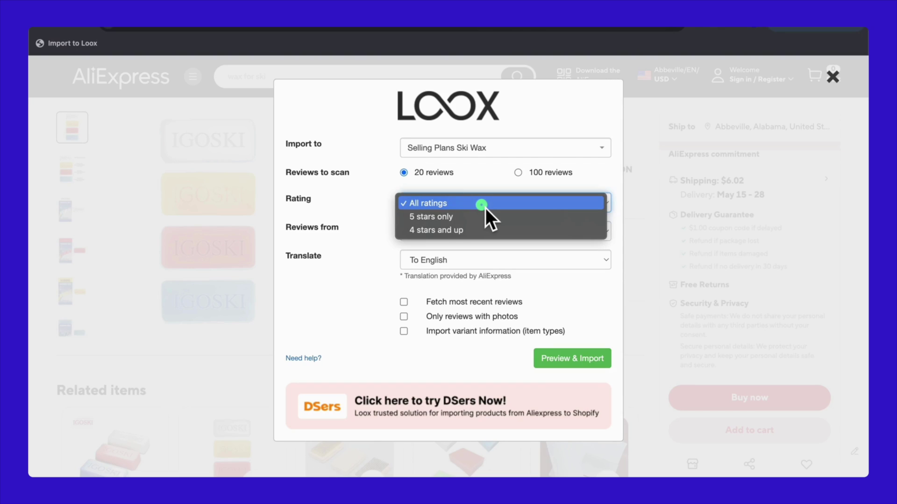
{"action": "left_click", "coordinate": [486, 208]}
{"action": "left_click", "coordinate": [488, 232]}
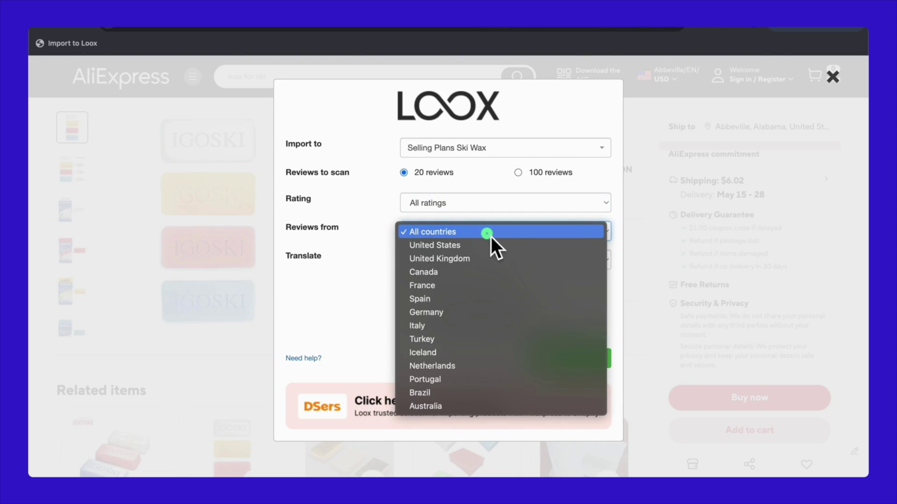
{"action": "left_click", "coordinate": [473, 232]}
{"action": "left_click", "coordinate": [443, 261]}
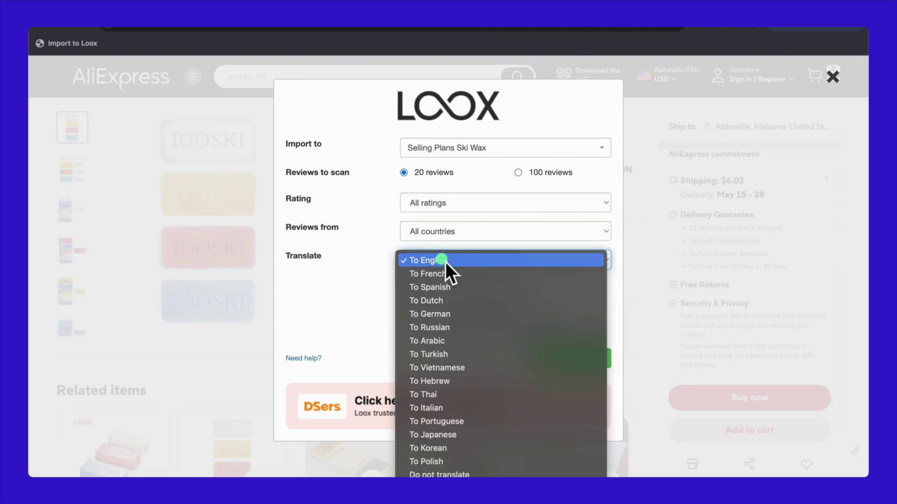
{"action": "left_click", "coordinate": [467, 262]}
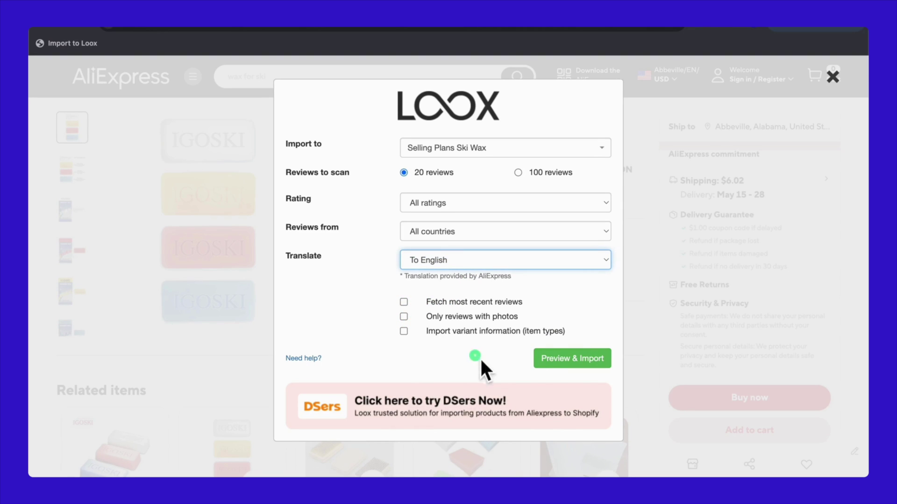
{"action": "left_click", "coordinate": [557, 362]}
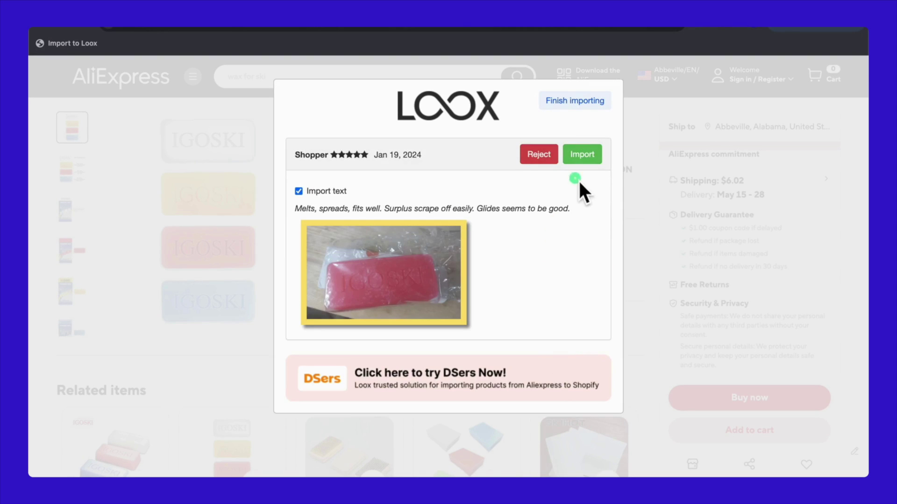
Step: Import the ten previewed AliExpress reviews one by one
{"action": "left_click", "coordinate": [584, 161]}
{"action": "left_click", "coordinate": [584, 161]}
{"action": "left_click", "coordinate": [584, 161]}
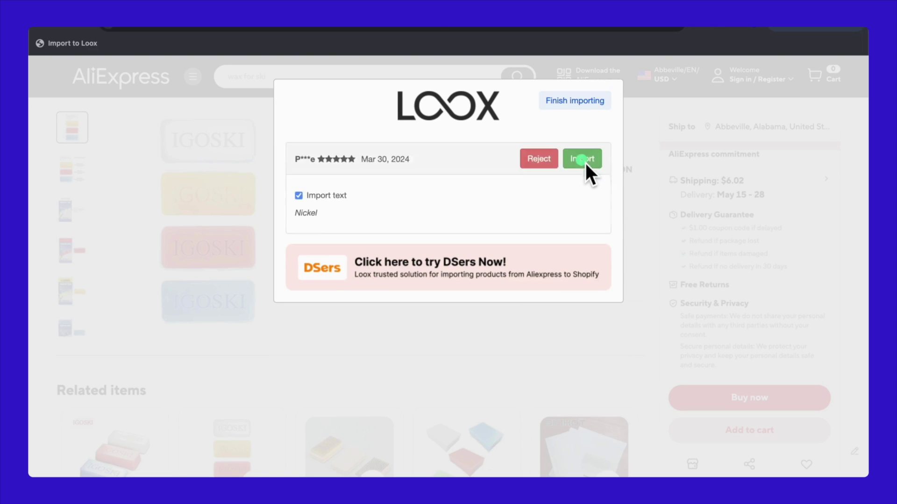
{"action": "left_click", "coordinate": [585, 161]}
{"action": "left_click", "coordinate": [584, 161]}
{"action": "left_click", "coordinate": [584, 161]}
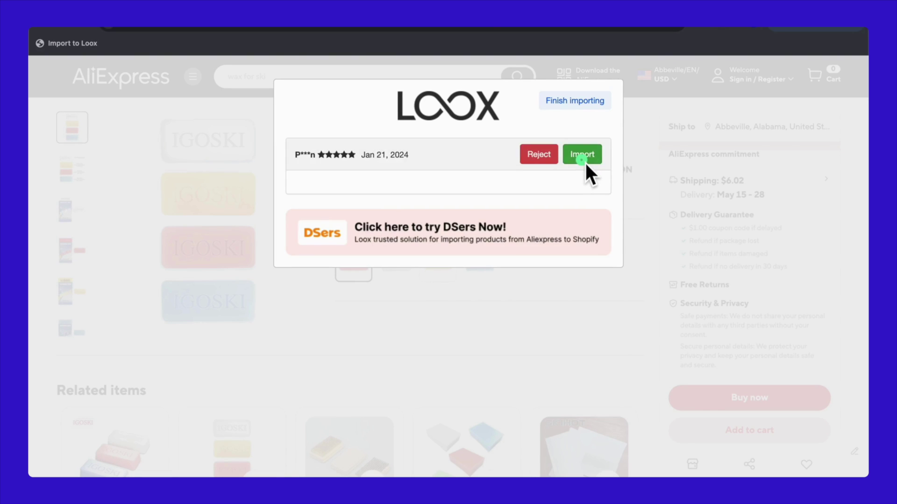
{"action": "left_click", "coordinate": [585, 162]}
{"action": "left_click", "coordinate": [585, 161]}
{"action": "left_click", "coordinate": [584, 161]}
{"action": "left_click", "coordinate": [584, 161]}
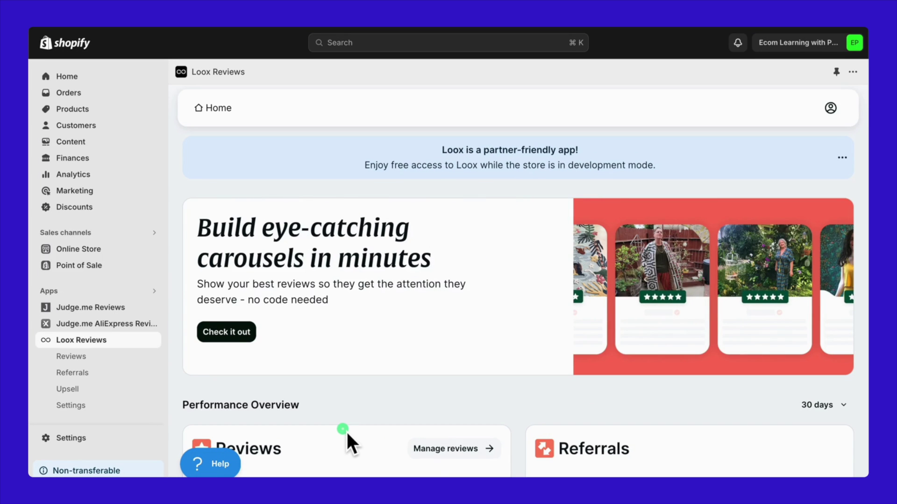
Step: Confirm Loox lists the 13 imported five-star reviews and open the Product Reviews Widget customizer
{"action": "left_click", "coordinate": [107, 360]}
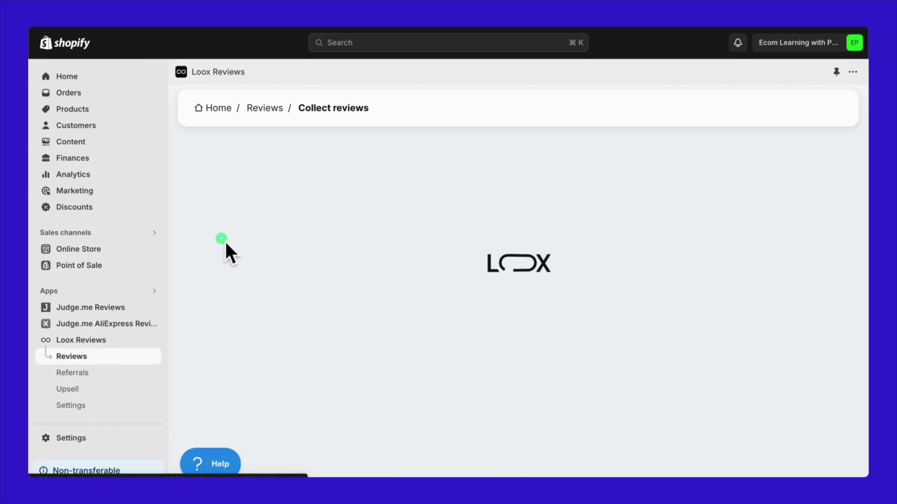
{"action": "left_click", "coordinate": [282, 224]}
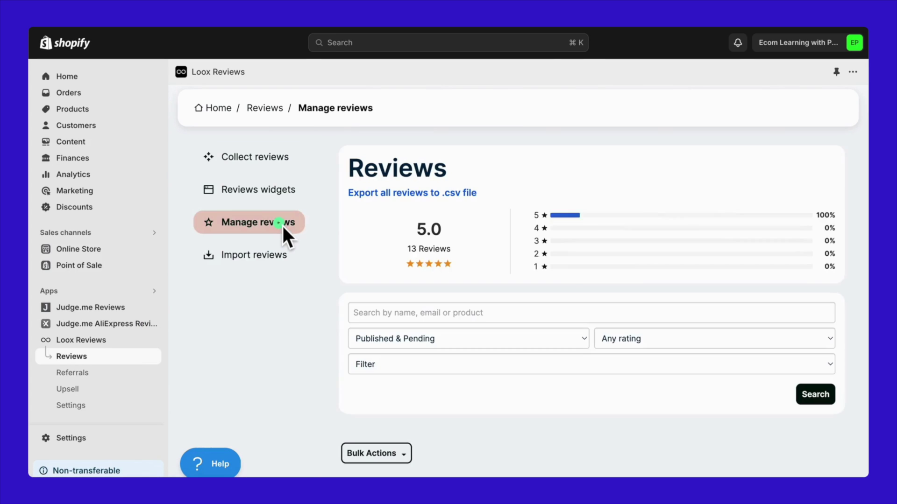
{"action": "left_click", "coordinate": [277, 195]}
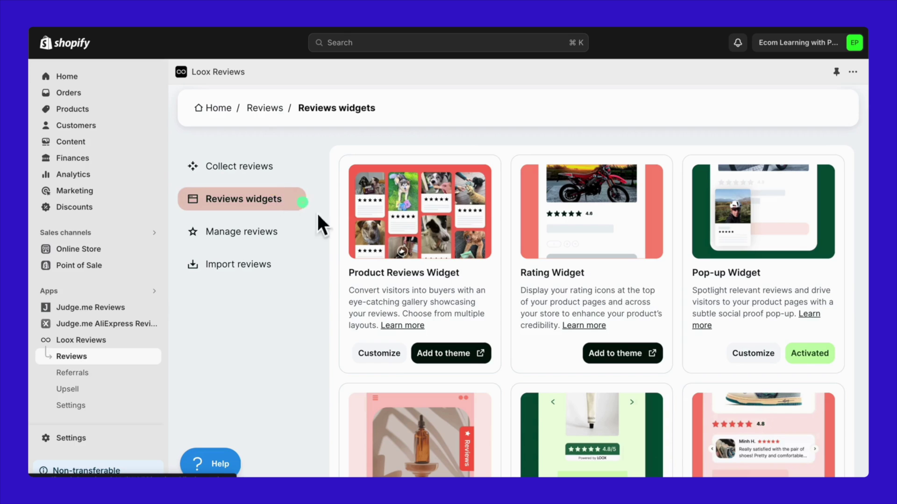
{"action": "left_click", "coordinate": [391, 355]}
Step: Change the Product Reviews Widget layout from List to List (compact) and leave the widget settings
{"action": "scroll", "coordinate": [391, 354], "scroll_direction": "down", "scroll_amount": 1}
{"action": "left_click", "coordinate": [338, 294]}
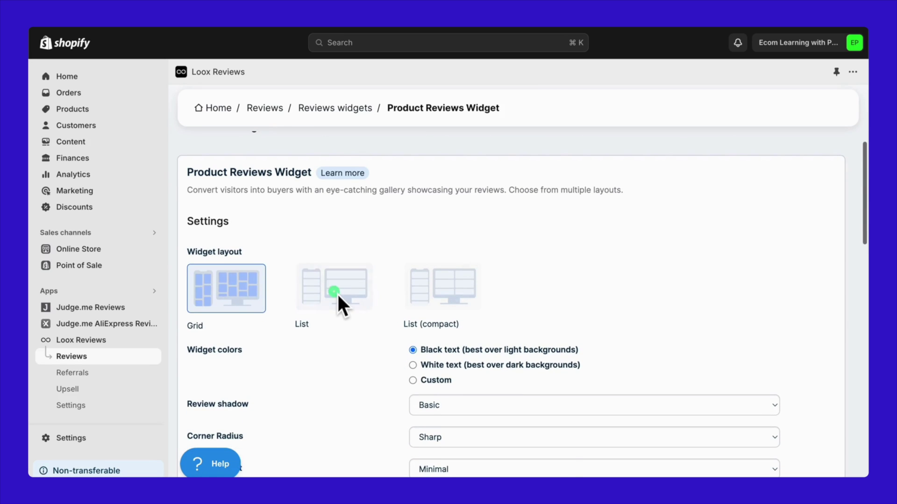
{"action": "left_click", "coordinate": [429, 293]}
{"action": "scroll", "coordinate": [417, 372], "scroll_direction": "down", "scroll_amount": 4}
{"action": "scroll", "coordinate": [417, 372], "scroll_direction": "down", "scroll_amount": 8}
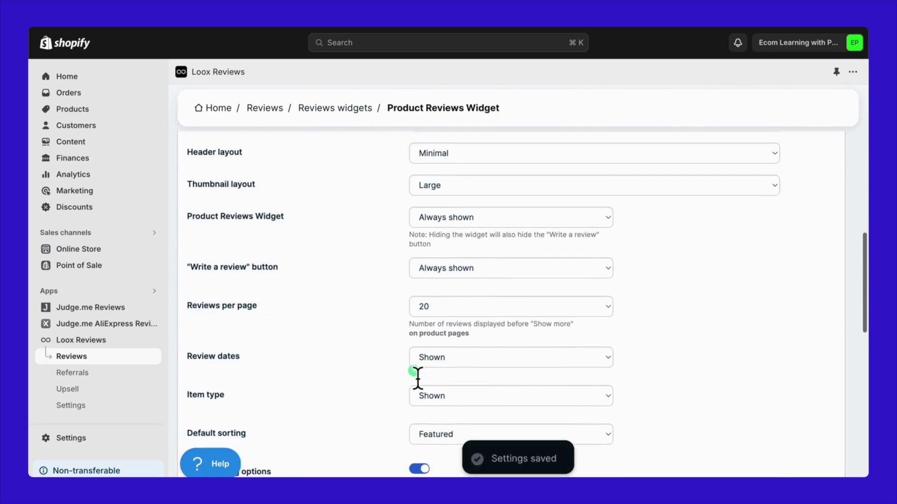
{"action": "scroll", "coordinate": [416, 372], "scroll_direction": "up", "scroll_amount": 15}
{"action": "left_click", "coordinate": [206, 161]}
{"action": "left_click", "coordinate": [117, 250]}
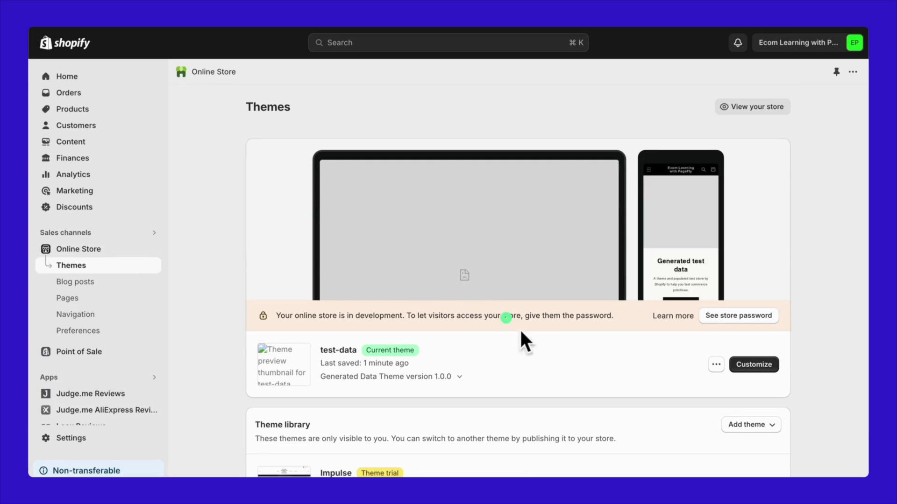
Step: Open the test-data theme editor on the Default product template
{"action": "left_click", "coordinate": [756, 368]}
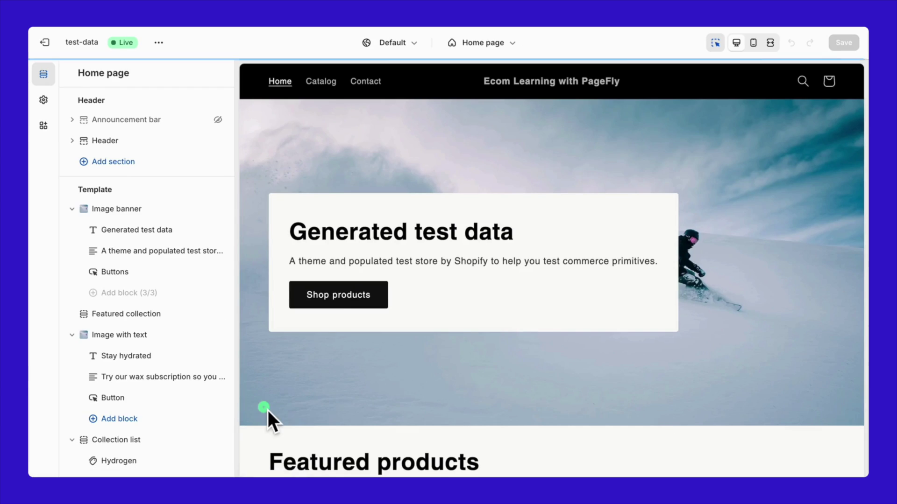
{"action": "left_click", "coordinate": [513, 41]}
{"action": "left_click", "coordinate": [481, 113]}
{"action": "left_click", "coordinate": [478, 122]}
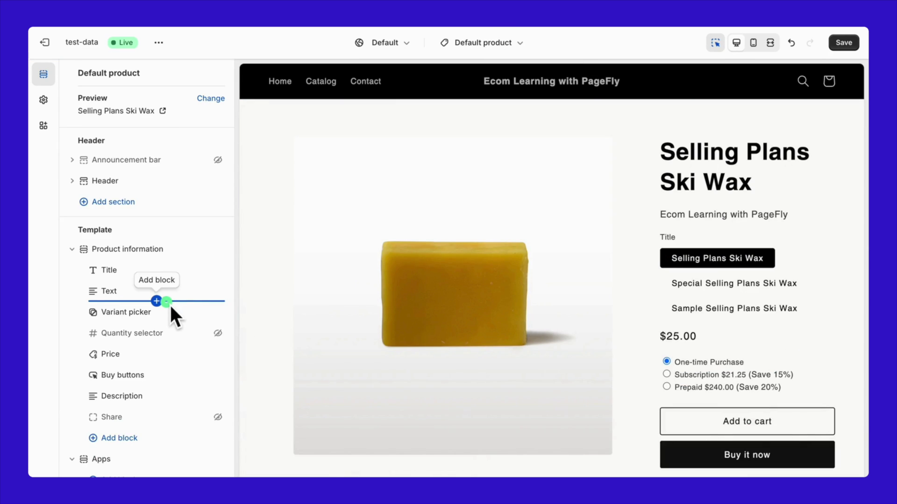
{"action": "scroll", "coordinate": [140, 397], "scroll_direction": "down", "scroll_amount": 2}
Step: Add the Loox Product Reviews Widget app section to the product page and save the theme
{"action": "left_click", "coordinate": [139, 398]}
{"action": "left_click", "coordinate": [341, 185]}
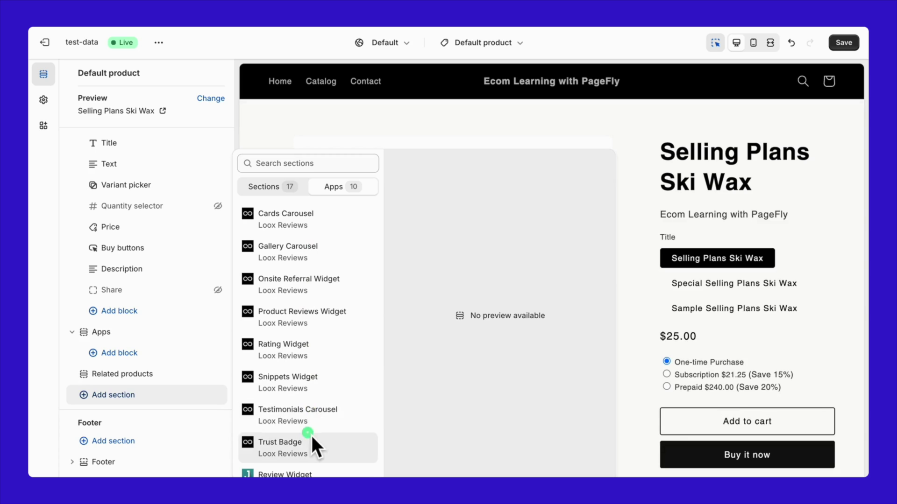
{"action": "left_click", "coordinate": [307, 317]}
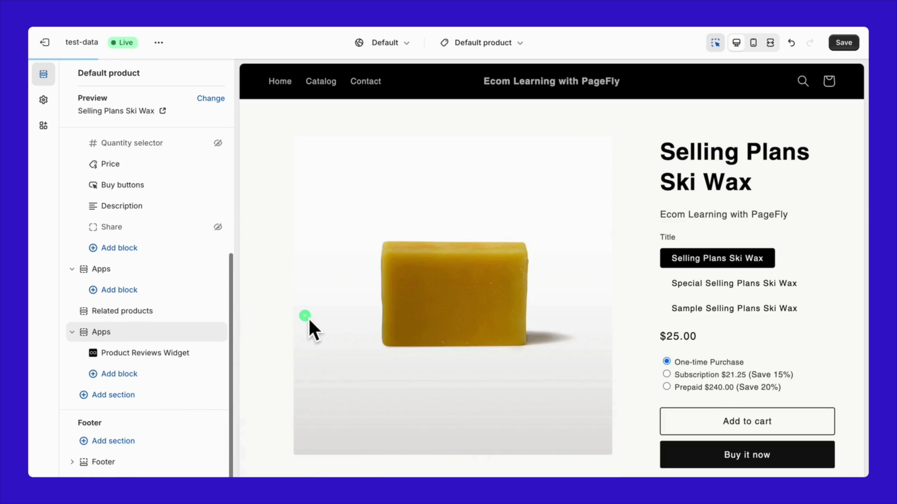
{"action": "left_click", "coordinate": [194, 349]}
{"action": "scroll", "coordinate": [345, 376], "scroll_direction": "down", "scroll_amount": 5}
{"action": "scroll", "coordinate": [370, 342], "scroll_direction": "up", "scroll_amount": 3}
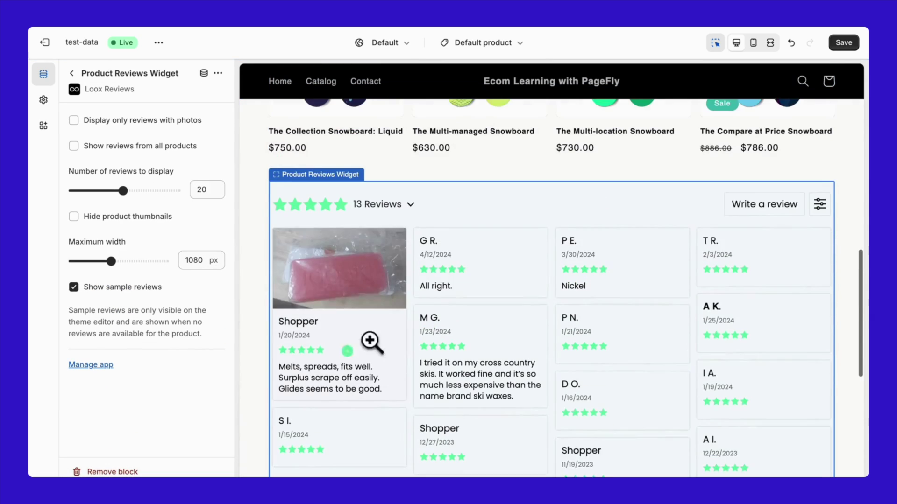
{"action": "left_click", "coordinate": [851, 44]}
{"action": "left_click", "coordinate": [159, 42]}
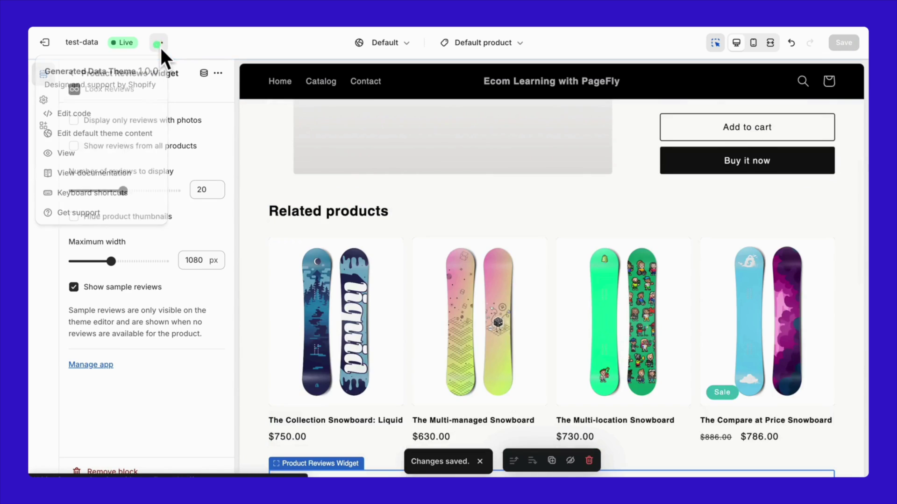
Step: On the live Selling Plans Ski Wax page, check the 13 Loox reviews and try the review form
{"action": "left_click", "coordinate": [135, 158]}
{"action": "scroll", "coordinate": [484, 265], "scroll_direction": "down", "scroll_amount": 10}
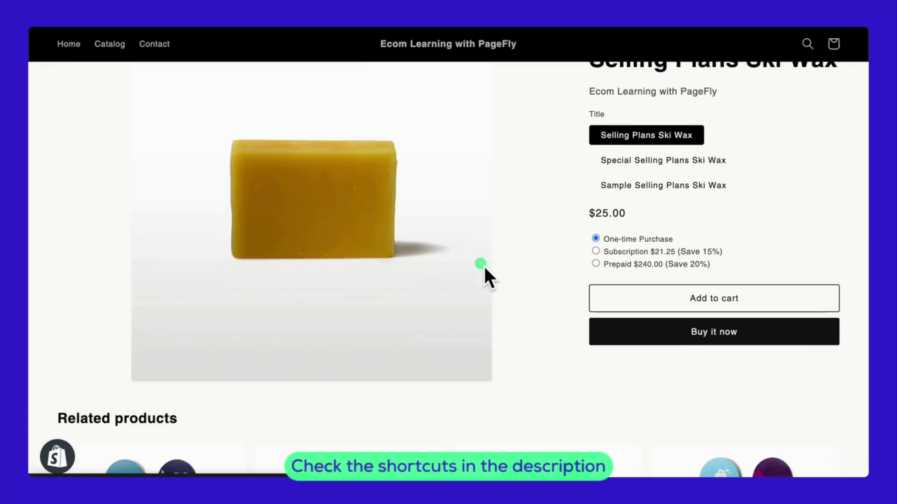
{"action": "scroll", "coordinate": [483, 265], "scroll_direction": "down", "scroll_amount": 6}
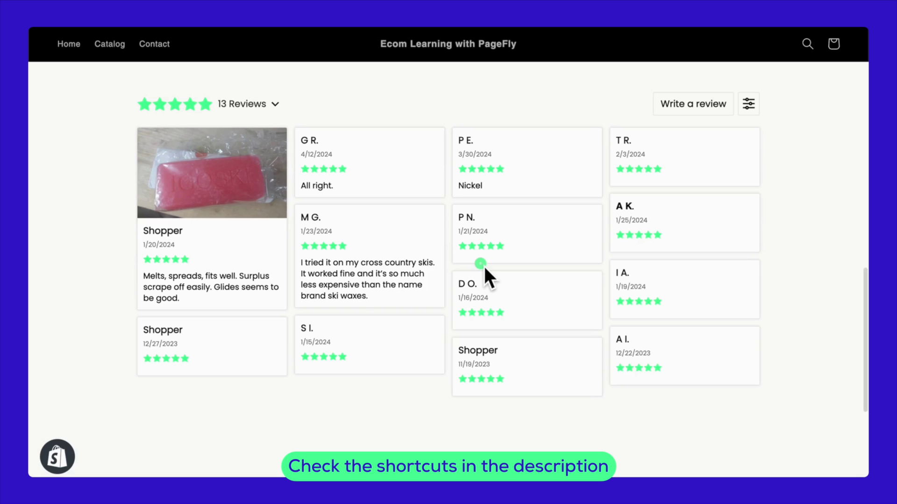
{"action": "scroll", "coordinate": [483, 265], "scroll_direction": "up", "scroll_amount": 2}
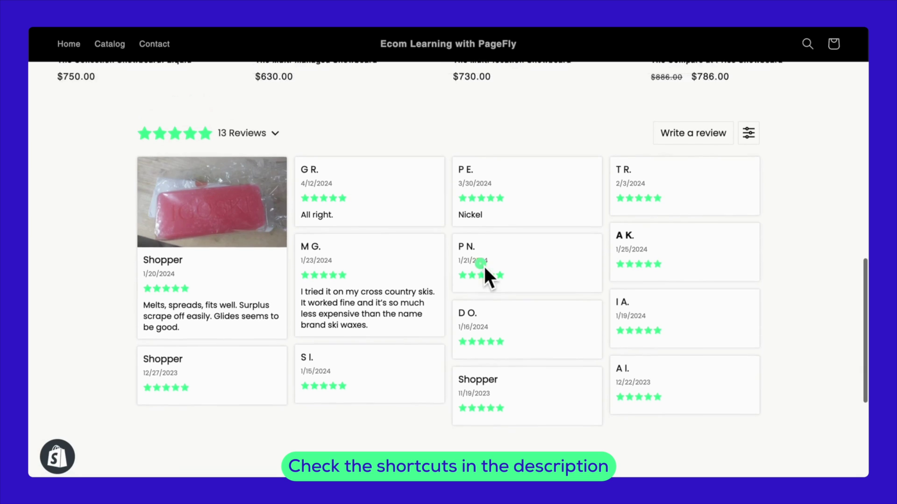
{"action": "left_click", "coordinate": [689, 150]}
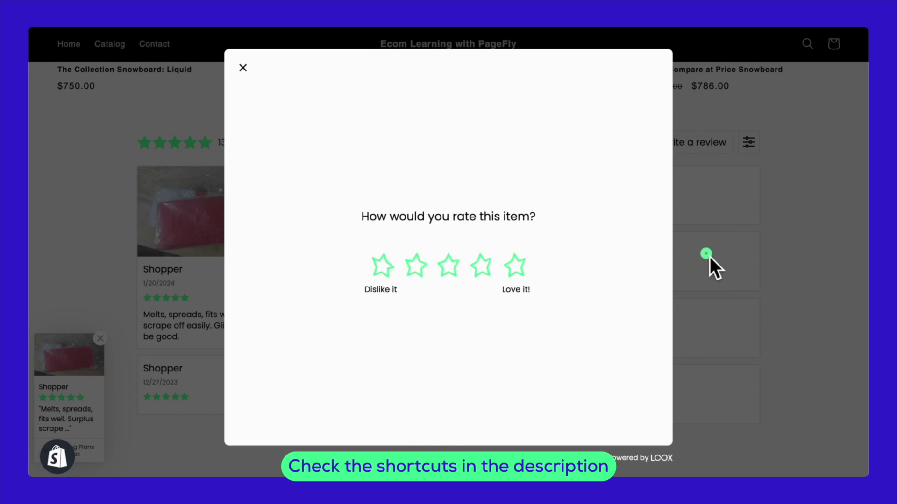
{"action": "left_click", "coordinate": [242, 70]}
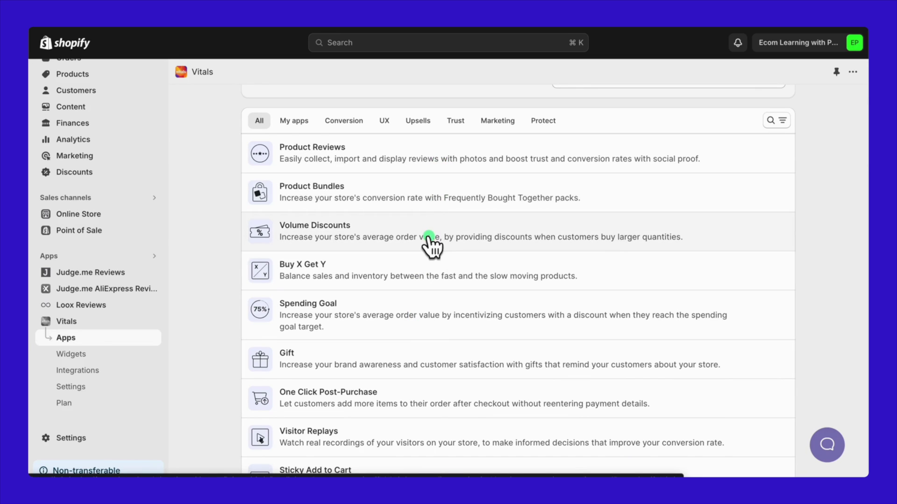
Step: Go to Vitals and open the Product Reviews app from the 'Collect and display reviews' task
{"action": "scroll", "coordinate": [430, 257], "scroll_direction": "down", "scroll_amount": 10}
{"action": "scroll", "coordinate": [431, 273], "scroll_direction": "down", "scroll_amount": 15}
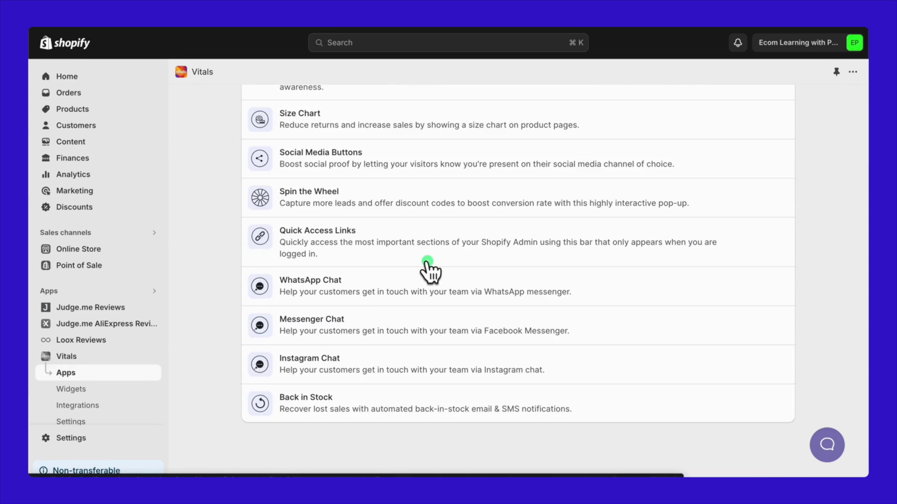
{"action": "scroll", "coordinate": [430, 271], "scroll_direction": "up", "scroll_amount": 20}
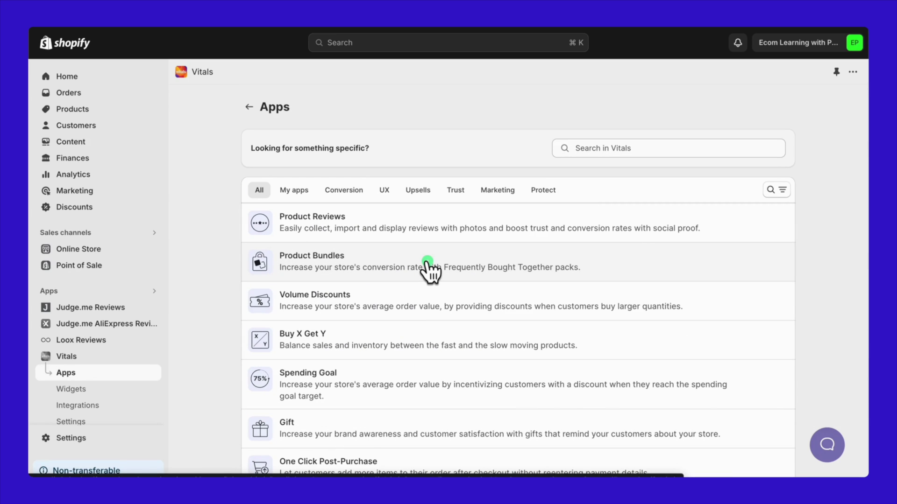
{"action": "left_click", "coordinate": [47, 358]}
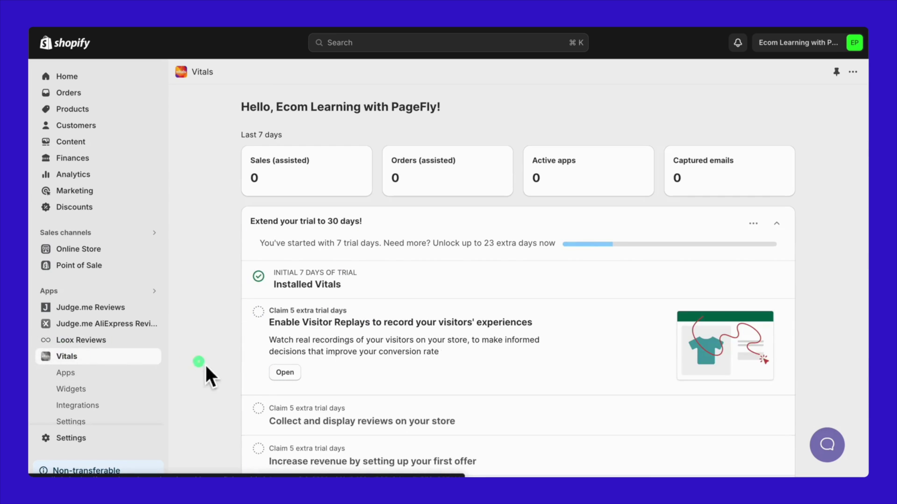
{"action": "scroll", "coordinate": [296, 387], "scroll_direction": "down", "scroll_amount": 2}
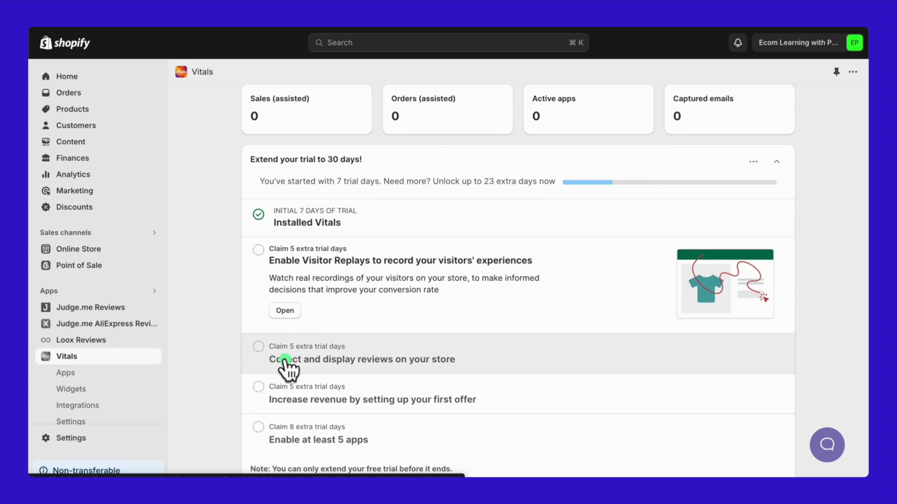
{"action": "left_click", "coordinate": [285, 361]}
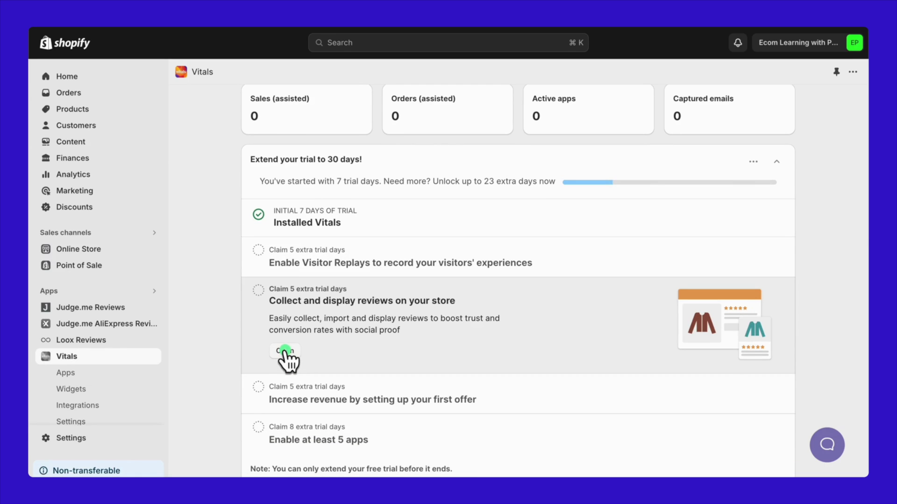
{"action": "left_click", "coordinate": [284, 350]}
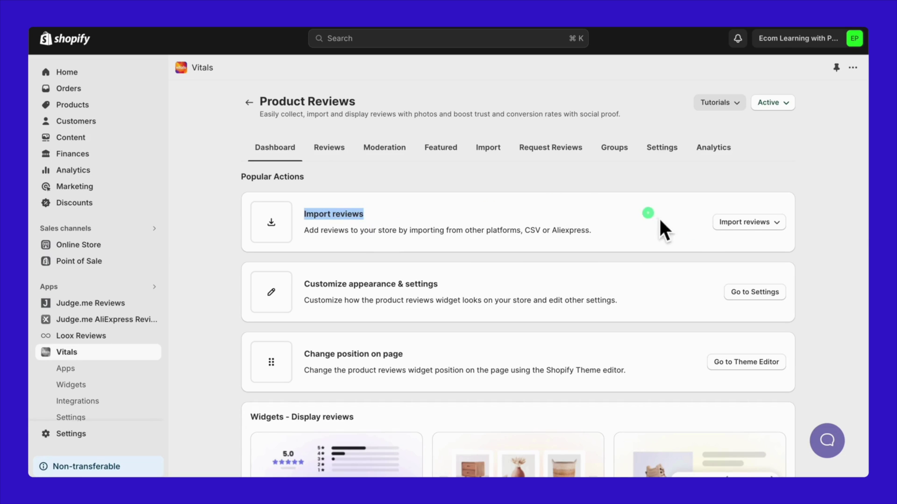
Step: Start an AliExpress review import for Selling Plans Ski Wax and paste the AliExpress product link
{"action": "left_click", "coordinate": [722, 224]}
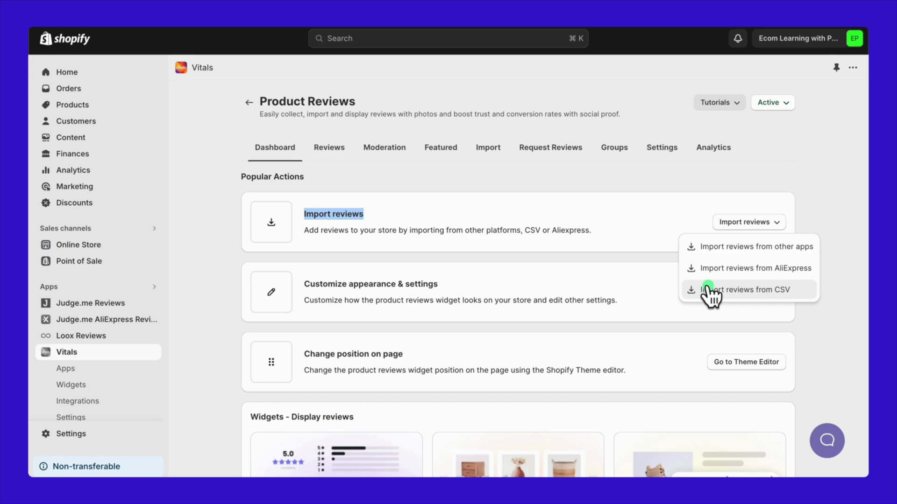
{"action": "left_click", "coordinate": [721, 270]}
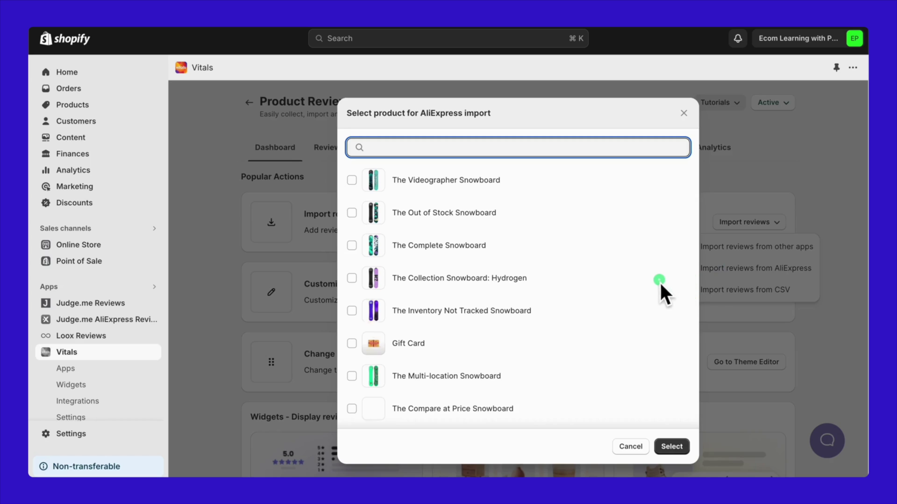
{"action": "scroll", "coordinate": [539, 364], "scroll_direction": "down", "scroll_amount": 3}
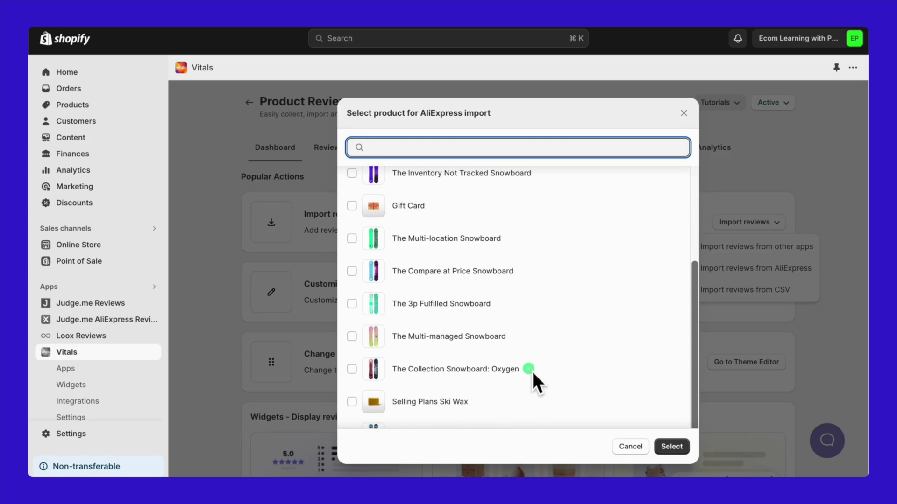
{"action": "left_click", "coordinate": [480, 395]}
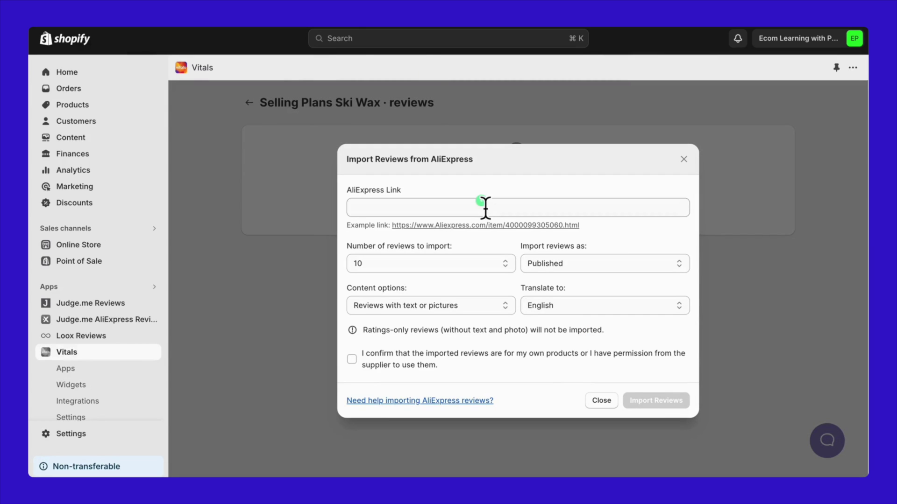
{"action": "left_click", "coordinate": [483, 207]}
{"action": "key", "text": "super+v"}
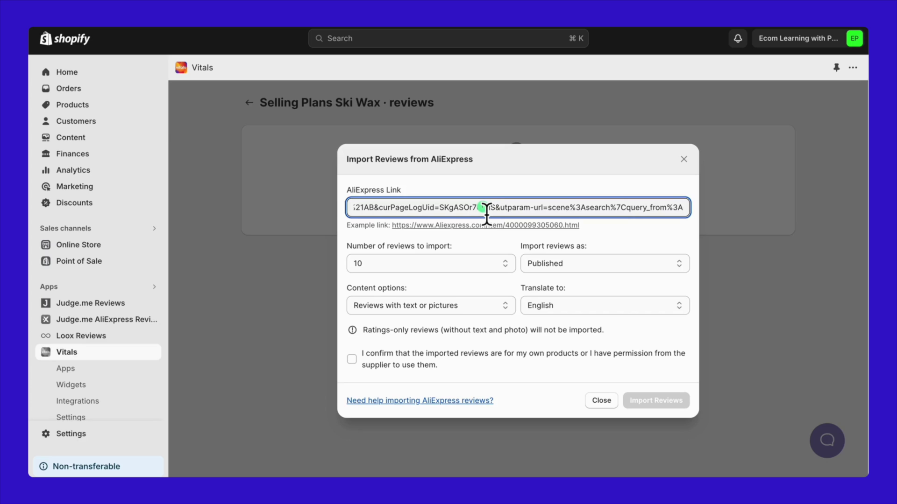
Step: Import 25 reviews with text or pictures in English after confirming permission to use them
{"action": "left_click", "coordinate": [494, 259]}
{"action": "left_click", "coordinate": [487, 276]}
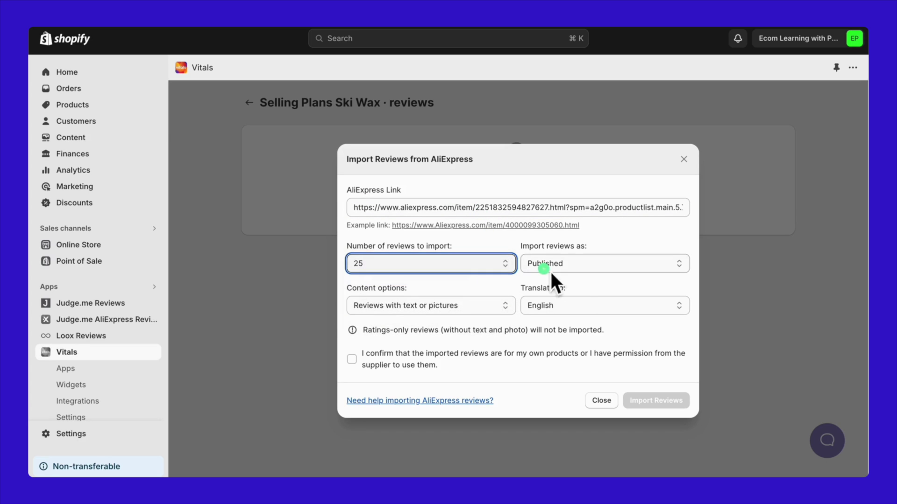
{"action": "left_click", "coordinate": [497, 309]}
{"action": "left_click", "coordinate": [584, 312]}
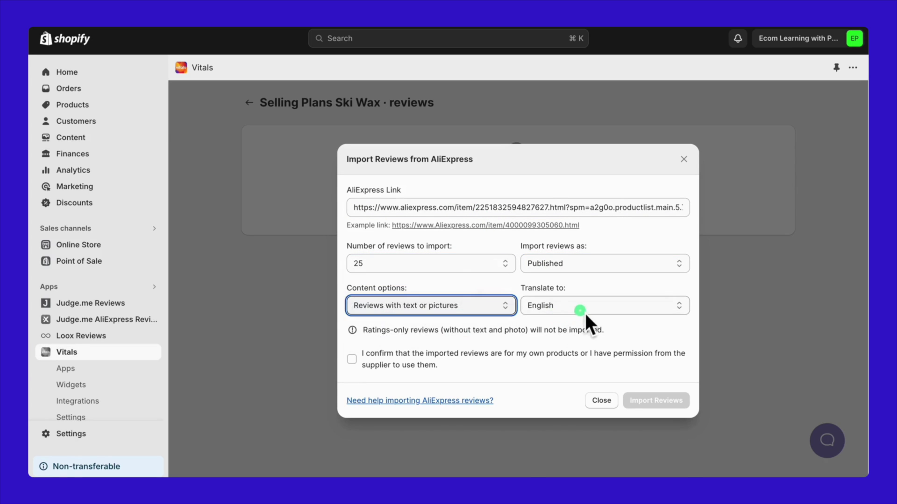
{"action": "left_click", "coordinate": [588, 309]}
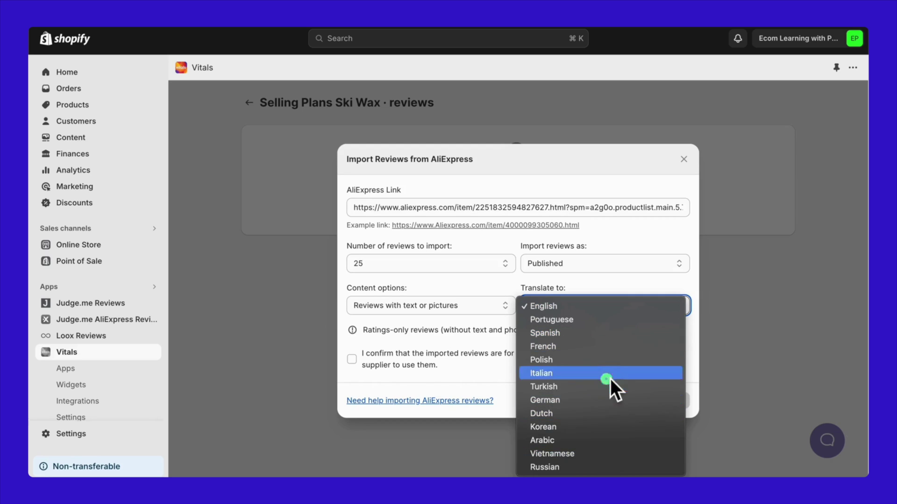
{"action": "left_click", "coordinate": [609, 311]}
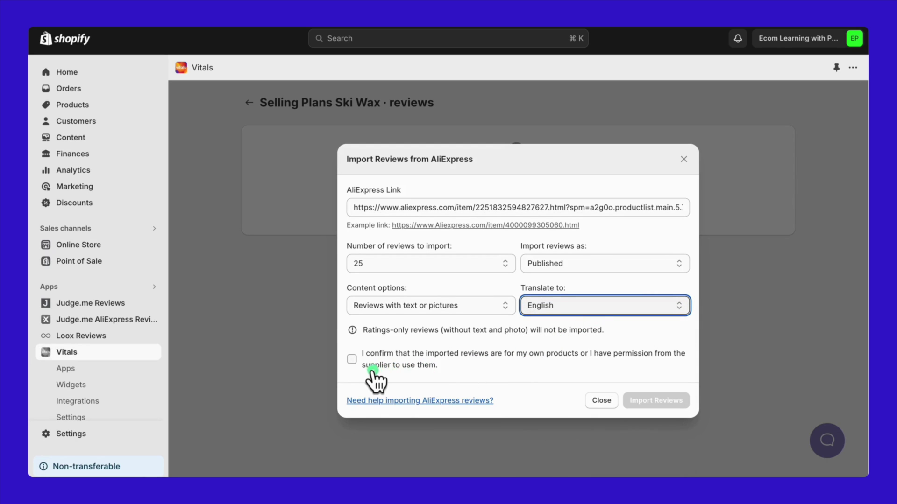
{"action": "left_click", "coordinate": [351, 360]}
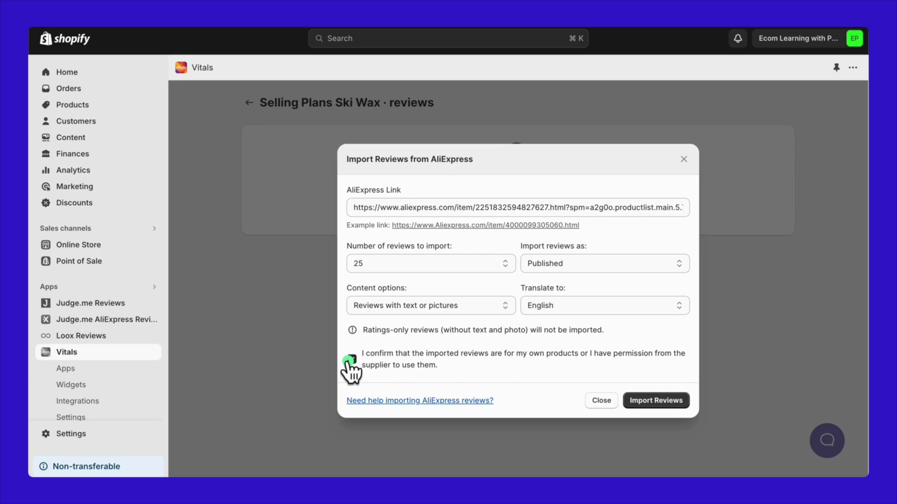
{"action": "left_click", "coordinate": [656, 400]}
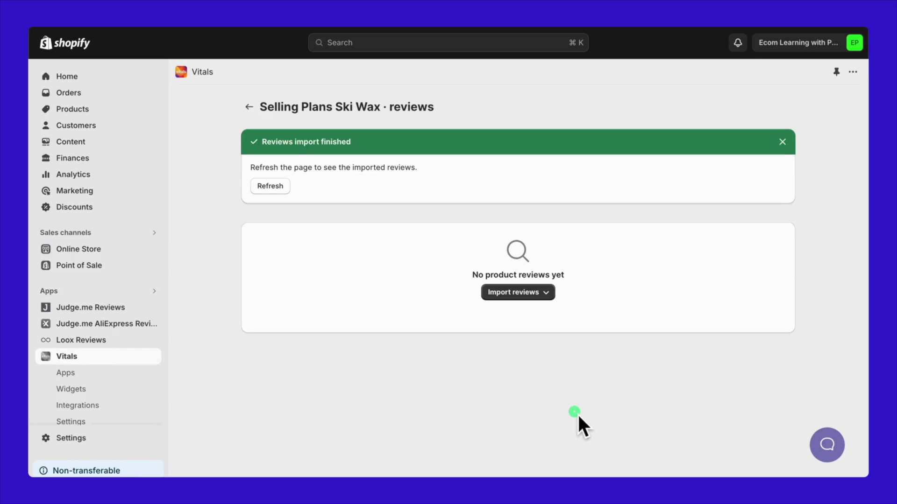
Step: Switch the Vitals review star shape to Pointed corners in Product Reviews settings
{"action": "left_click", "coordinate": [249, 107]}
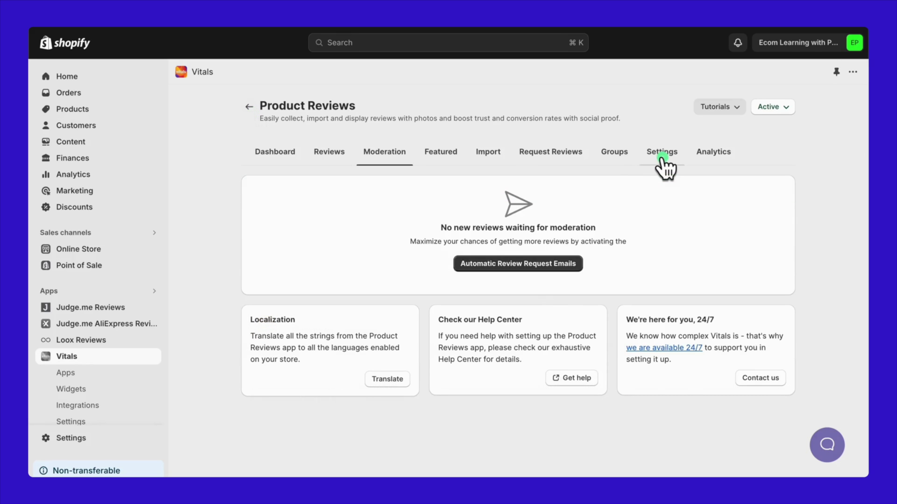
{"action": "left_click", "coordinate": [663, 155]}
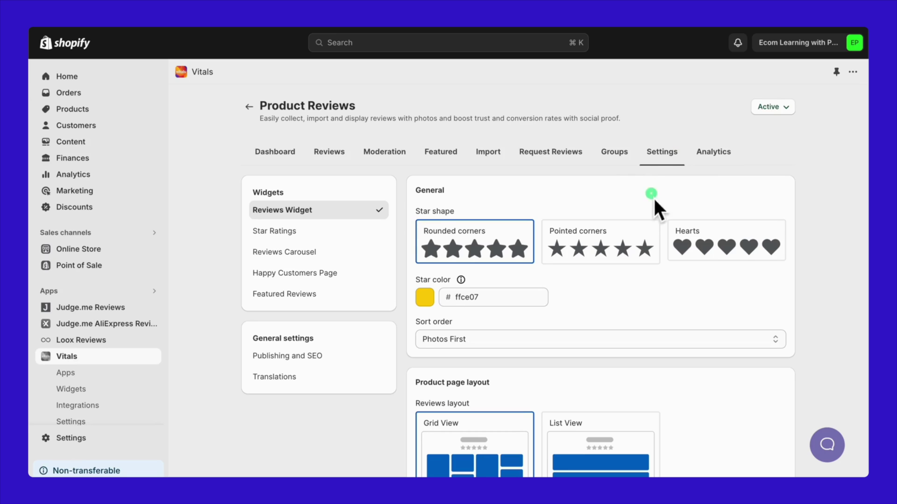
{"action": "left_click", "coordinate": [631, 246]}
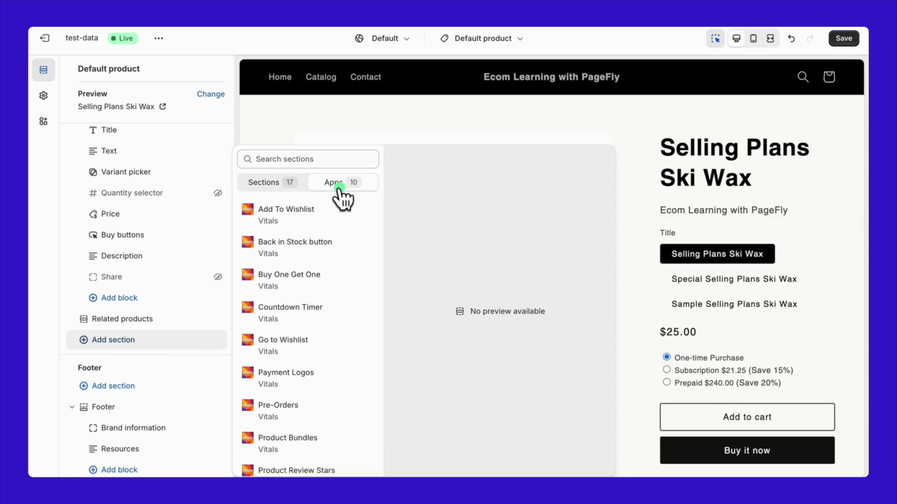
Step: Add the Vitals Product Reviews block to the Default product template, save, and view the live page
{"action": "scroll", "coordinate": [306, 360], "scroll_direction": "down", "scroll_amount": 3}
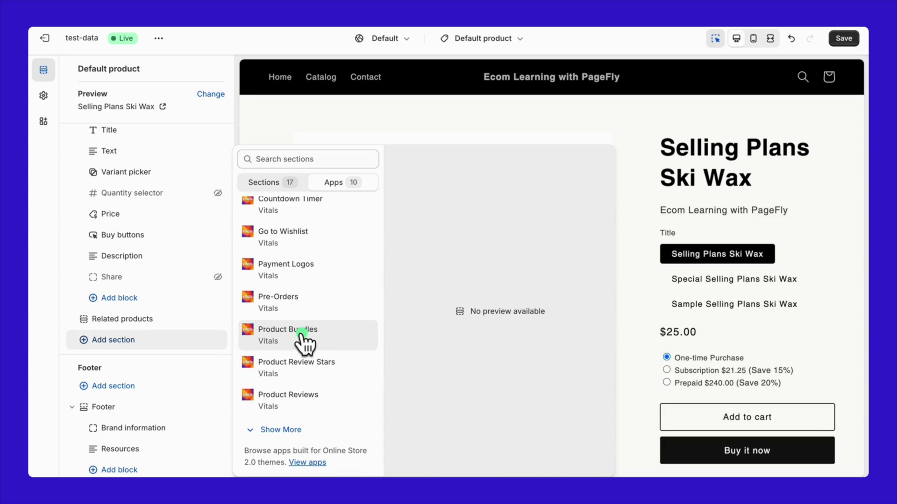
{"action": "left_click", "coordinate": [296, 399]}
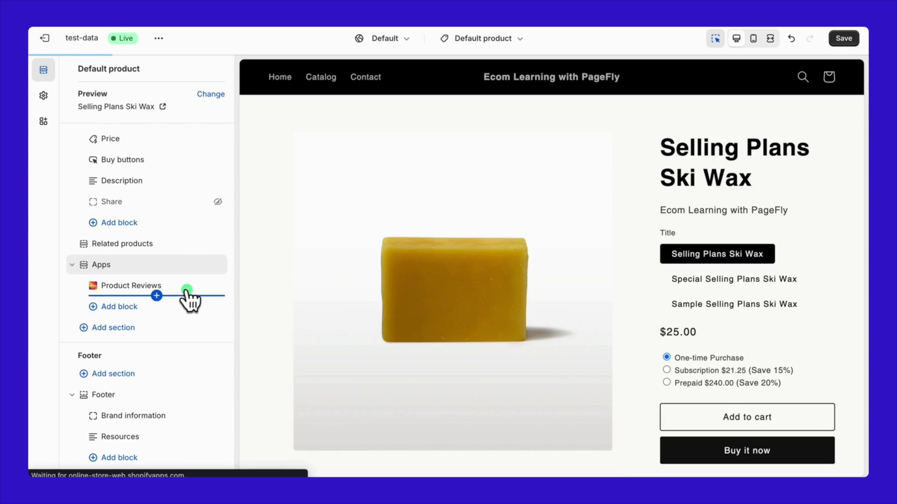
{"action": "left_click", "coordinate": [187, 288]}
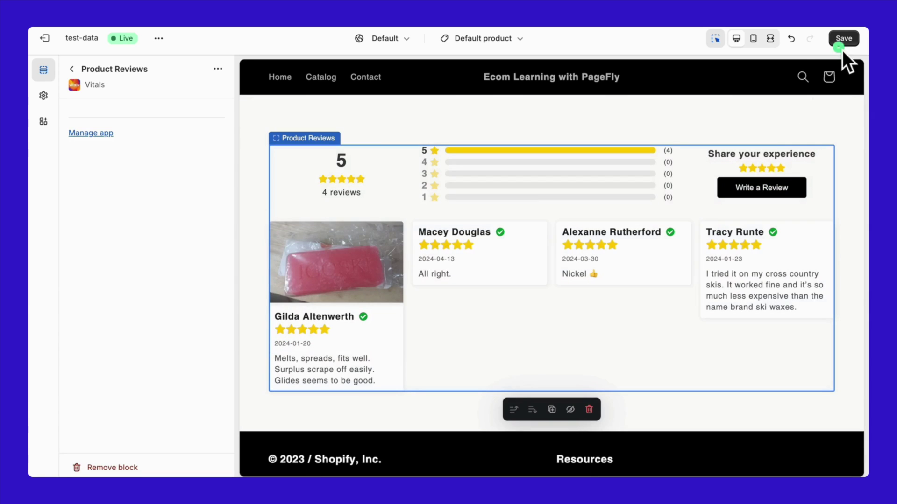
{"action": "left_click", "coordinate": [840, 40]}
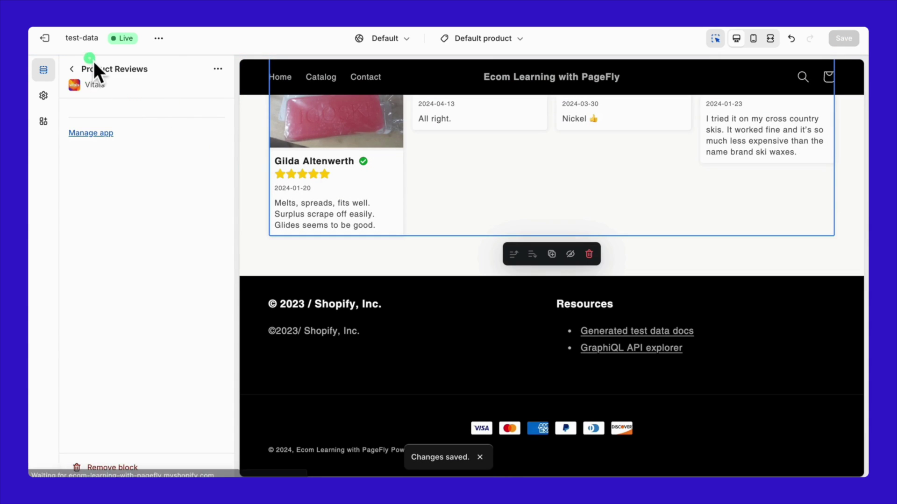
{"action": "left_click", "coordinate": [158, 39]}
{"action": "left_click", "coordinate": [67, 148]}
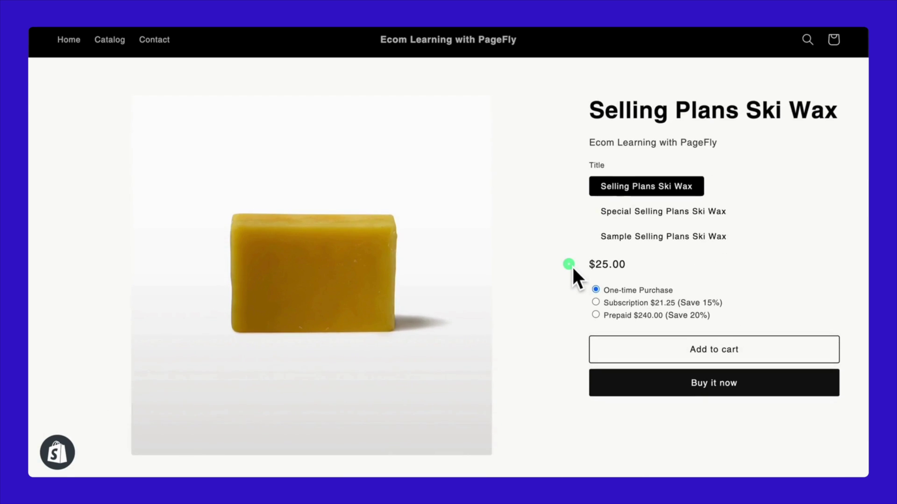
Step: Check the 4 five-star Vitals reviews on the live Selling Plans Ski Wax page, toggling the review form
{"action": "scroll", "coordinate": [572, 265], "scroll_direction": "down", "scroll_amount": 15}
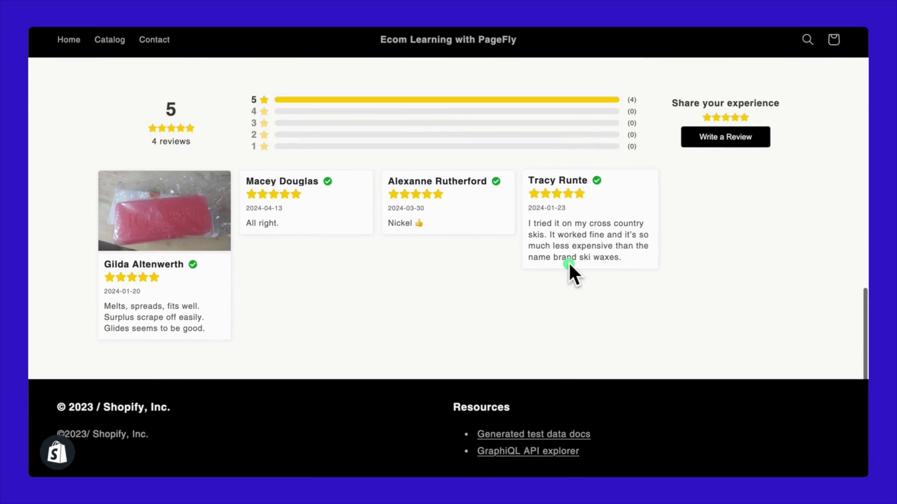
{"action": "scroll", "coordinate": [569, 262], "scroll_direction": "up", "scroll_amount": 2}
{"action": "left_click", "coordinate": [740, 245]}
{"action": "scroll", "coordinate": [345, 331], "scroll_direction": "down", "scroll_amount": 5}
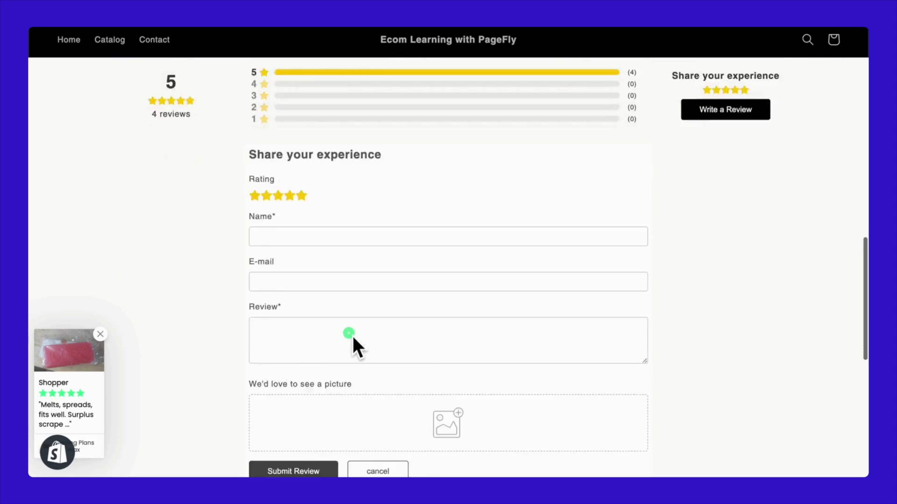
{"action": "left_click", "coordinate": [100, 334]}
{"action": "scroll", "coordinate": [184, 341], "scroll_direction": "up", "scroll_amount": 4}
{"action": "left_click", "coordinate": [725, 228]}
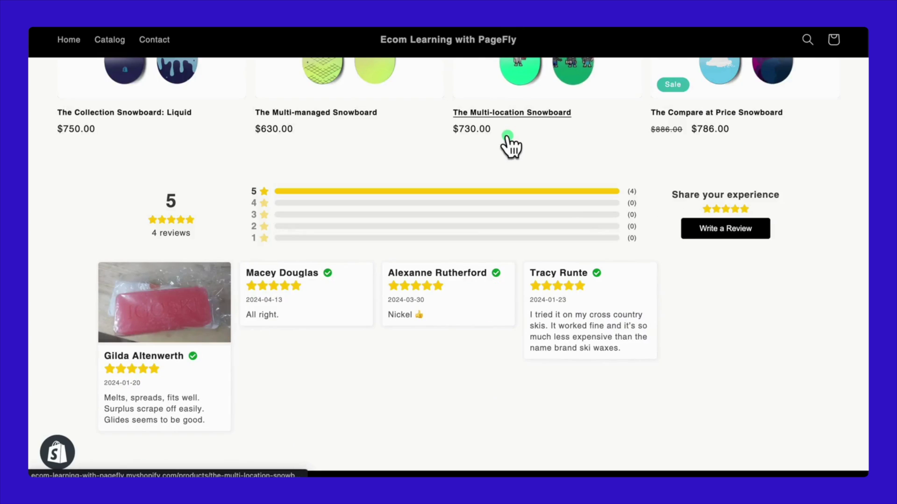
Step: Open the Multi-location Snowboard product page and bring up its Write a Review form
{"action": "left_click", "coordinate": [507, 137]}
{"action": "scroll", "coordinate": [507, 138], "scroll_direction": "down", "scroll_amount": 15}
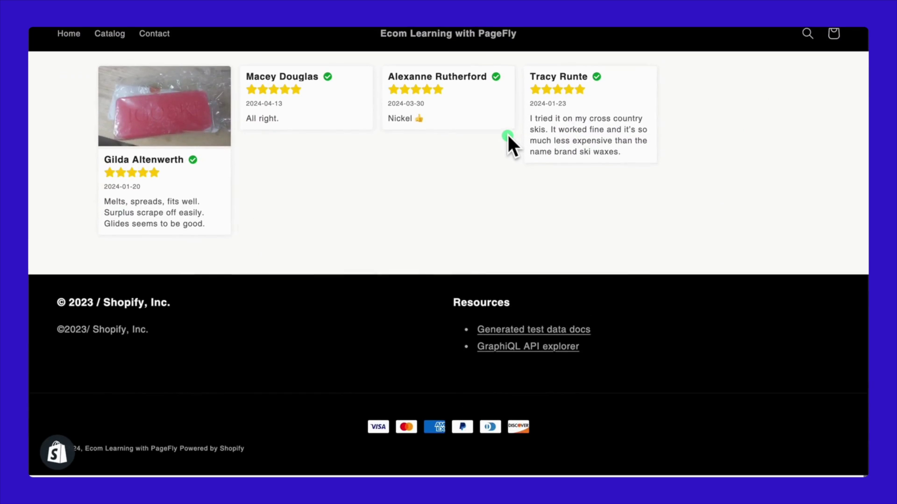
{"action": "scroll", "coordinate": [508, 137], "scroll_direction": "up", "scroll_amount": 15}
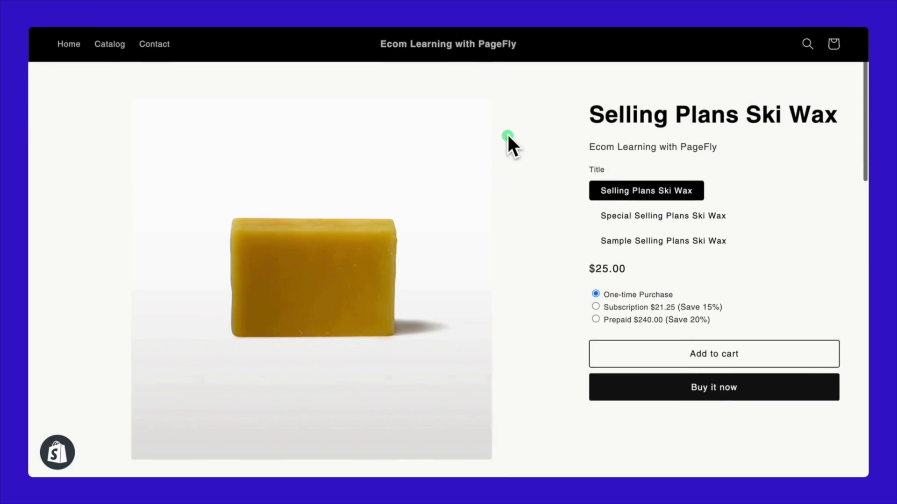
{"action": "scroll", "coordinate": [509, 136], "scroll_direction": "down", "scroll_amount": 3}
{"action": "scroll", "coordinate": [511, 140], "scroll_direction": "down", "scroll_amount": 12}
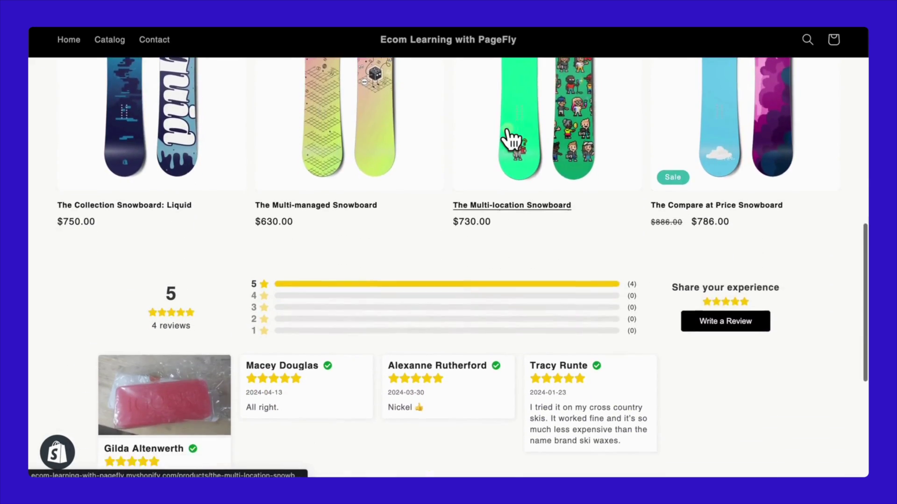
{"action": "left_click", "coordinate": [715, 182]}
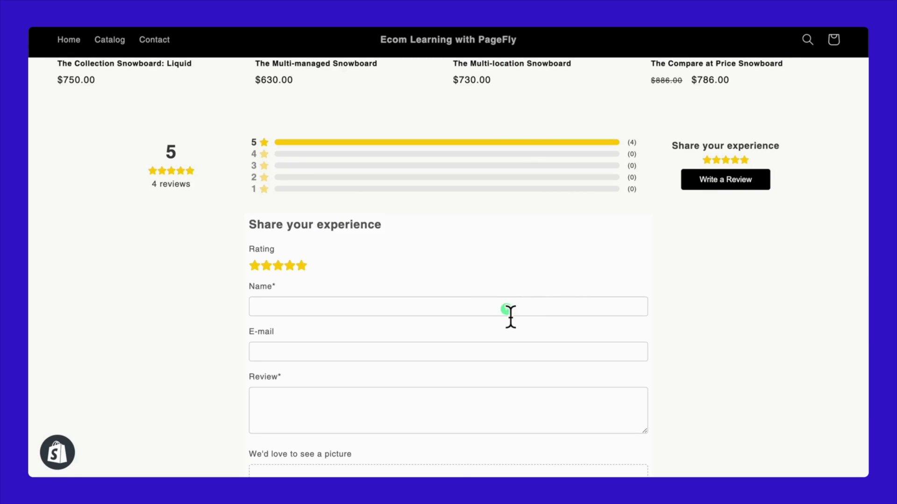
{"action": "scroll", "coordinate": [510, 317], "scroll_direction": "down", "scroll_amount": 8}
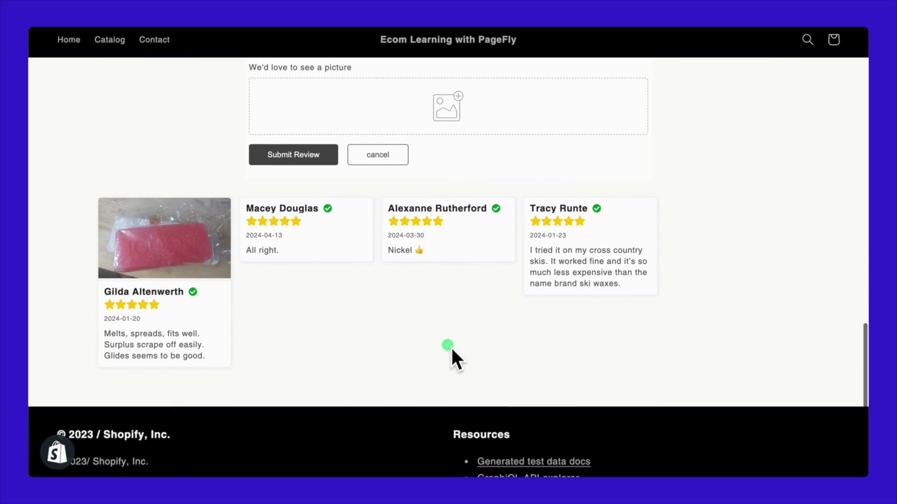